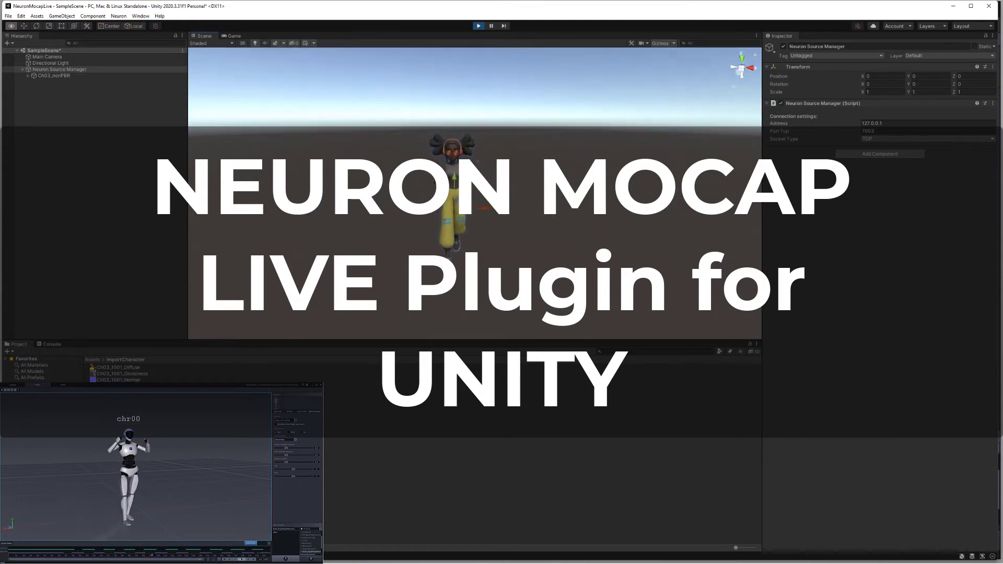
Step: Orbit the Scene view behind the character mirroring the live mocap pose
alt+drag(653, 156, 681, 145)
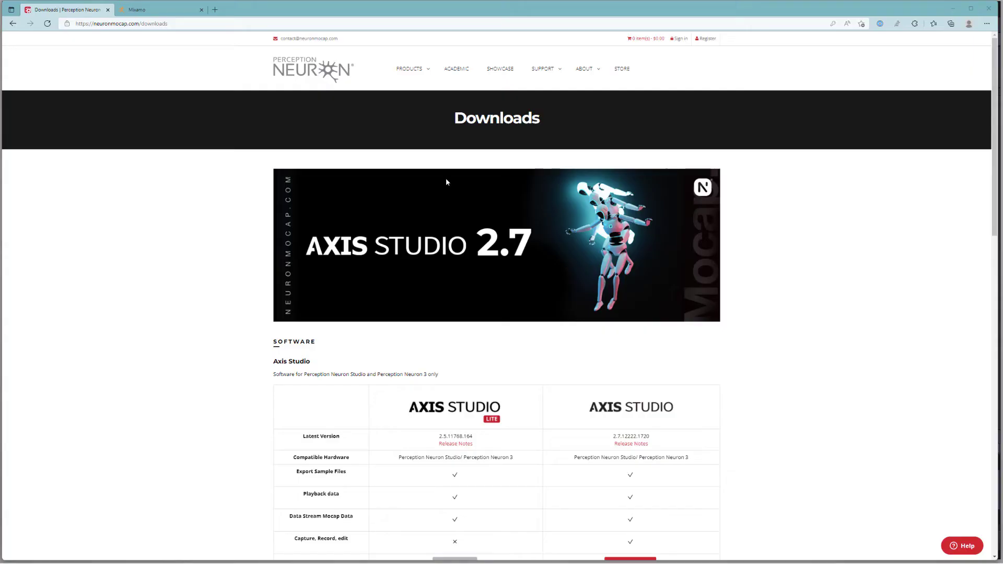
Step: Scroll the Downloads listing to Plugins and open the Neuron Mocap Live for Unity page
mouse_move(549, 80)
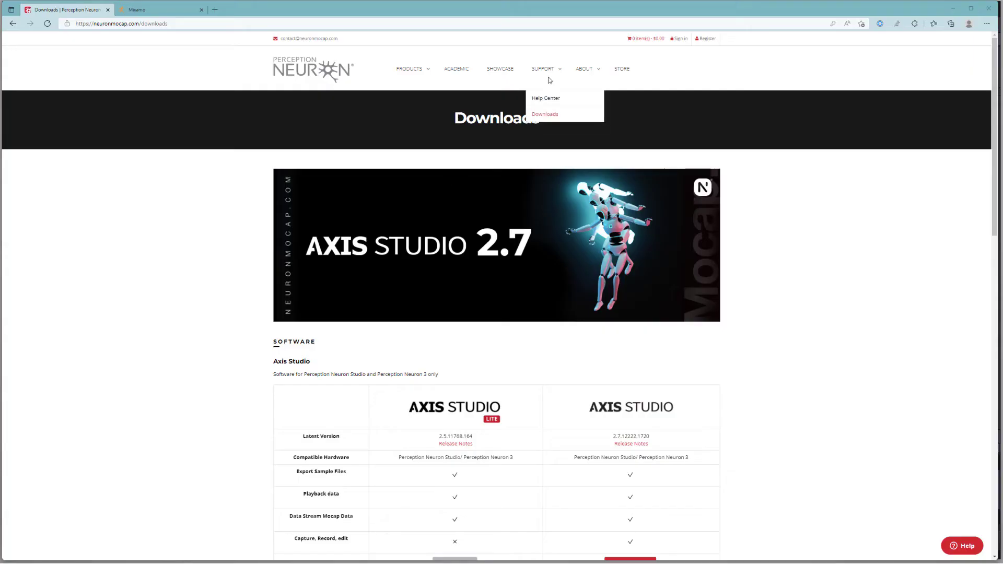
scroll(300, 281, down, 9)
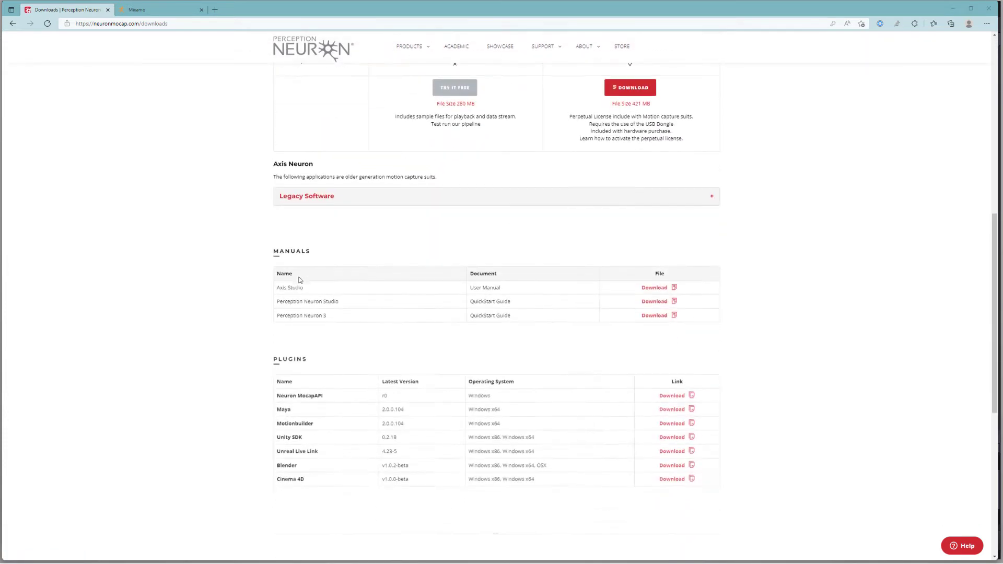
scroll(300, 281, down, 2)
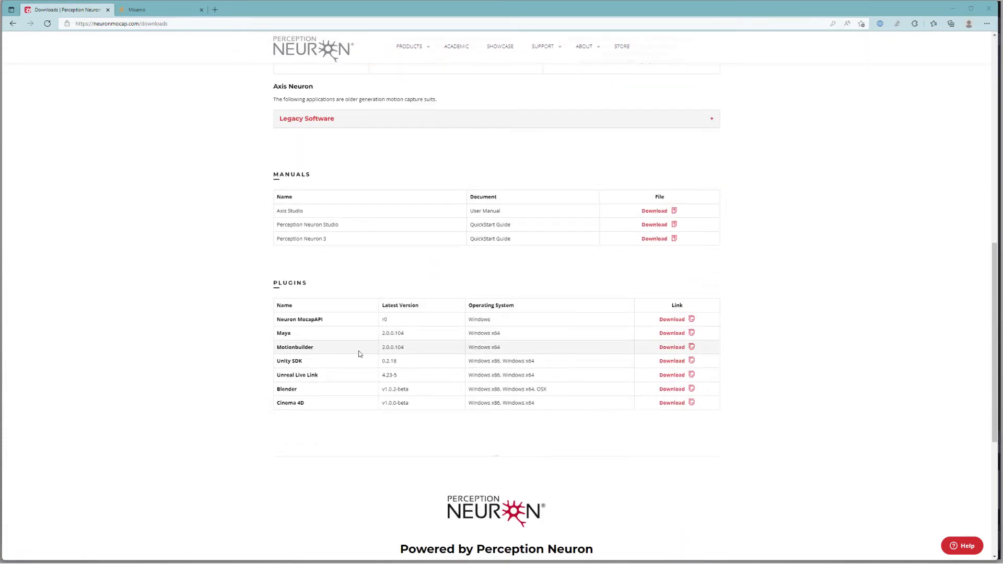
click(664, 362)
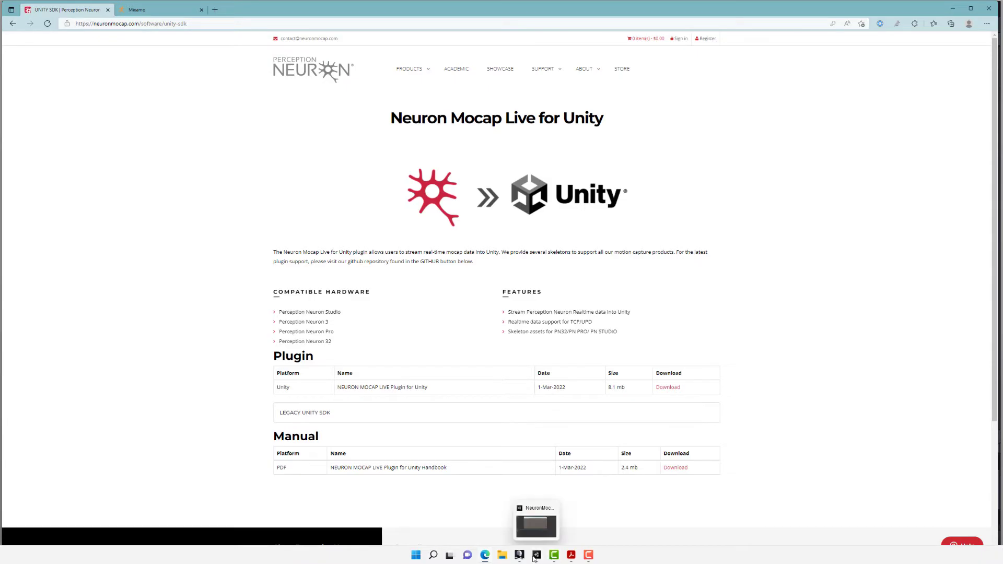
Step: Import all files of the Neuron_Mocap_Unity_Plugin_1.1.0 custom package and open the Noitom folder
click(536, 556)
click(62, 16)
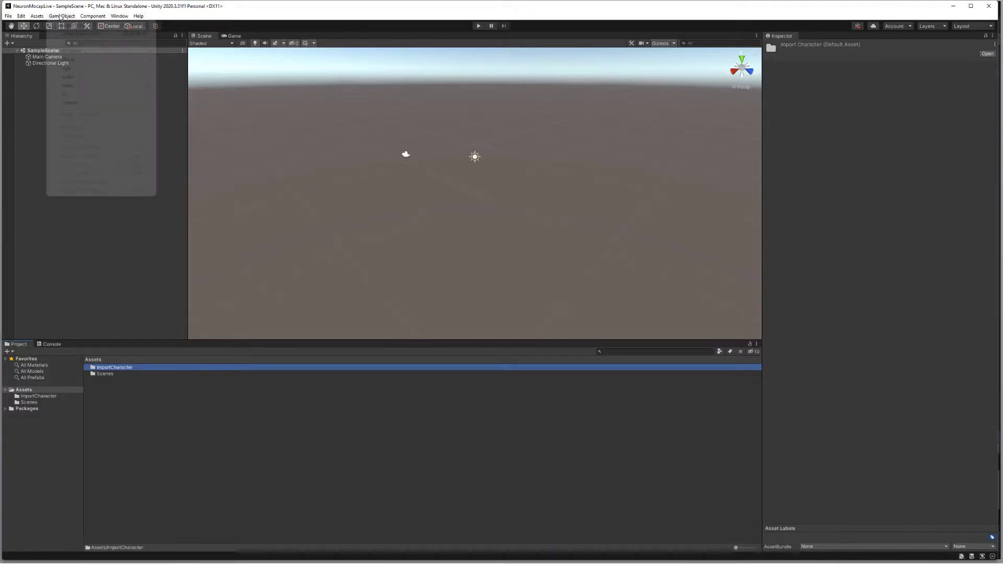
mouse_move(38, 16)
mouse_move(63, 114)
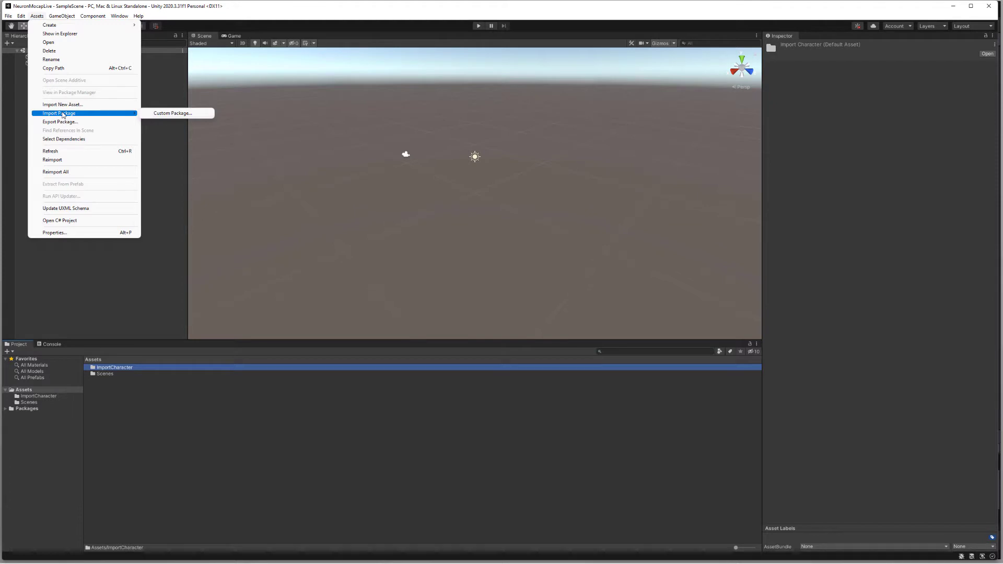
click(190, 114)
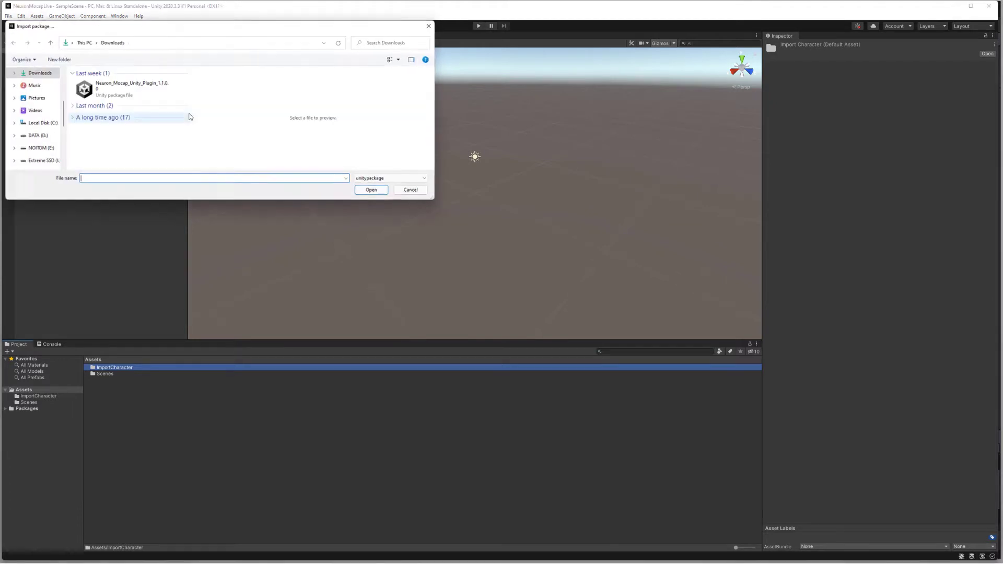
click(131, 88)
click(379, 187)
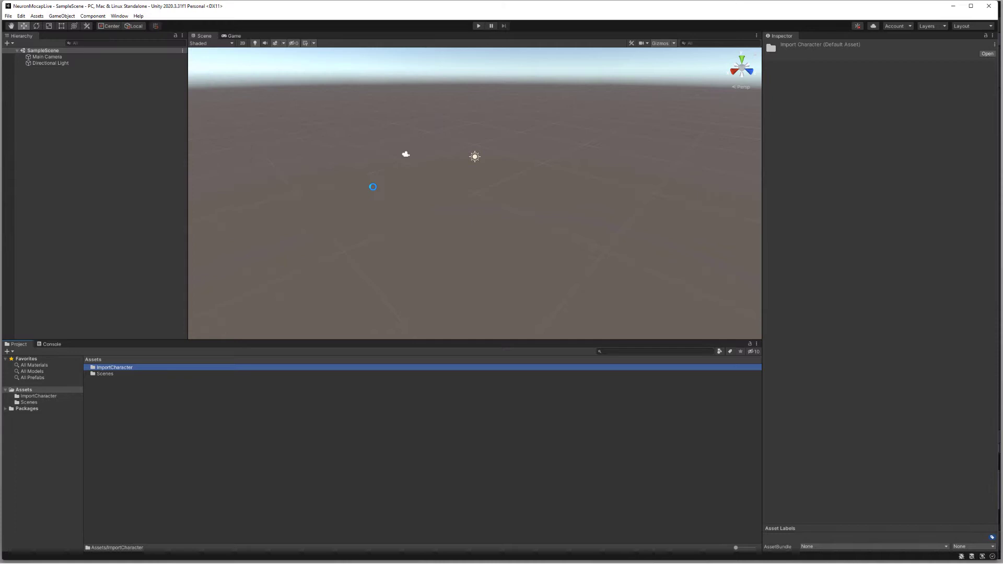
drag(557, 106, 367, 75)
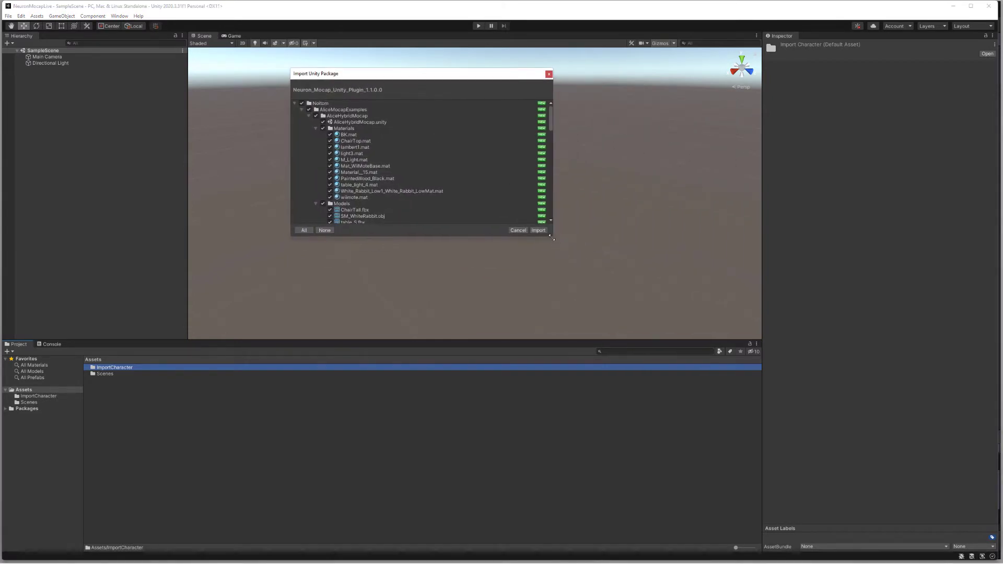
drag(554, 236, 648, 424)
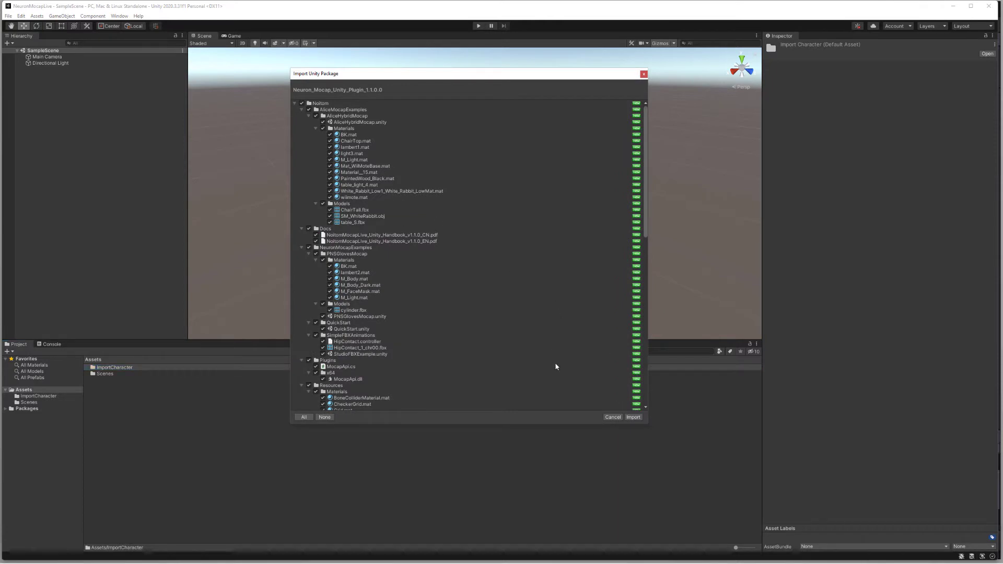
click(633, 417)
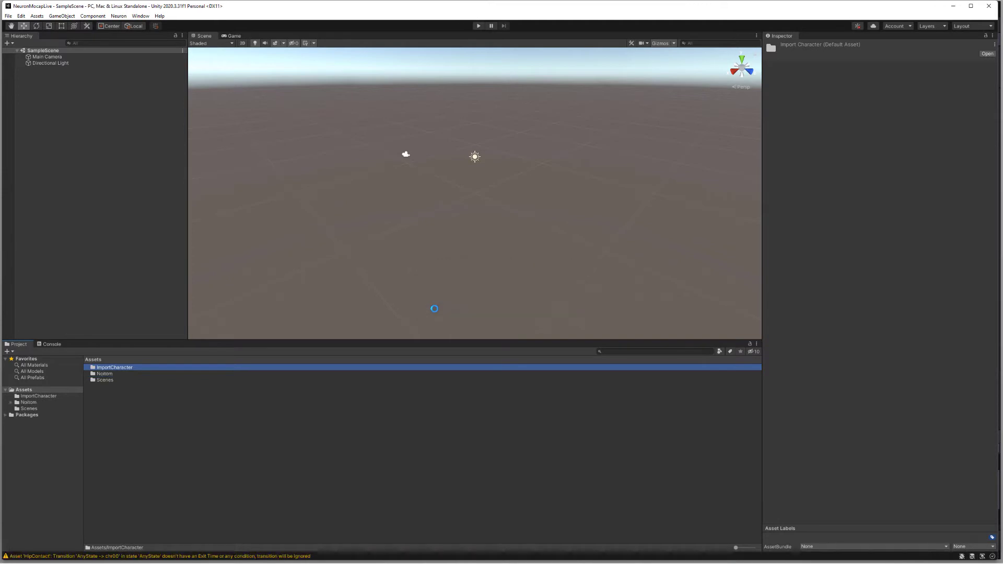
click(27, 403)
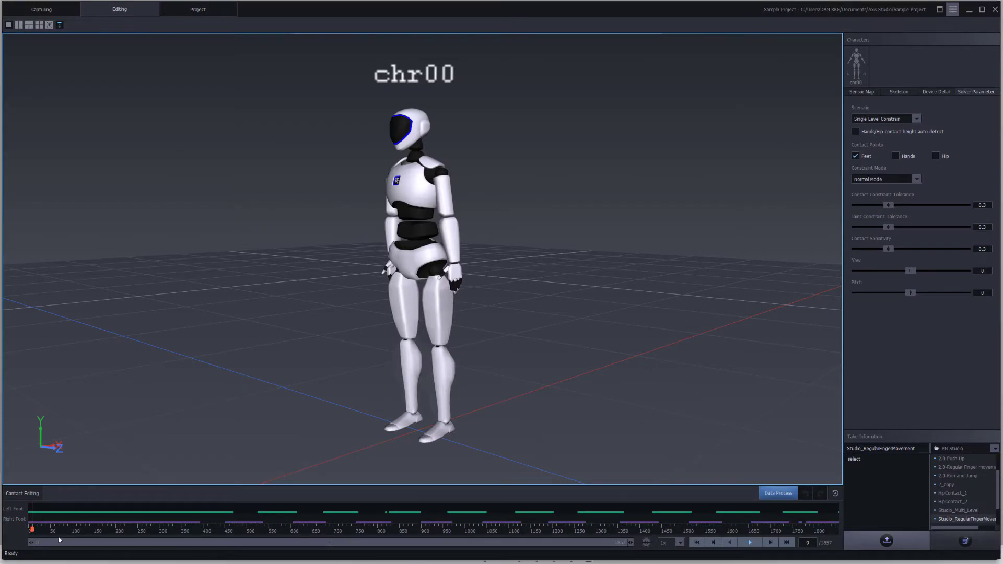
Step: Move the take to about frame 304 and enable BVH - Edit in BVH Broadcasting settings
drag(74, 530, 348, 531)
click(952, 9)
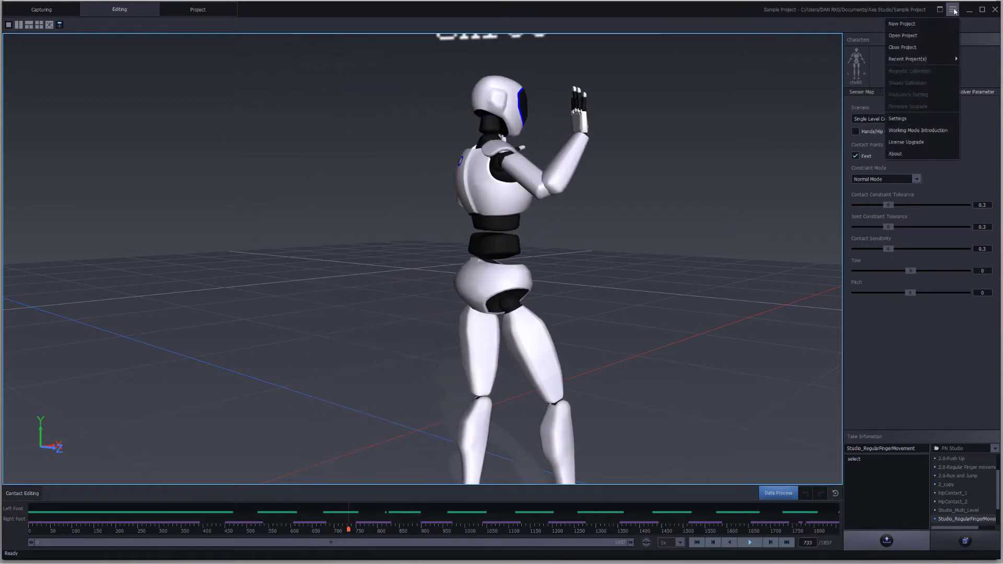
click(905, 112)
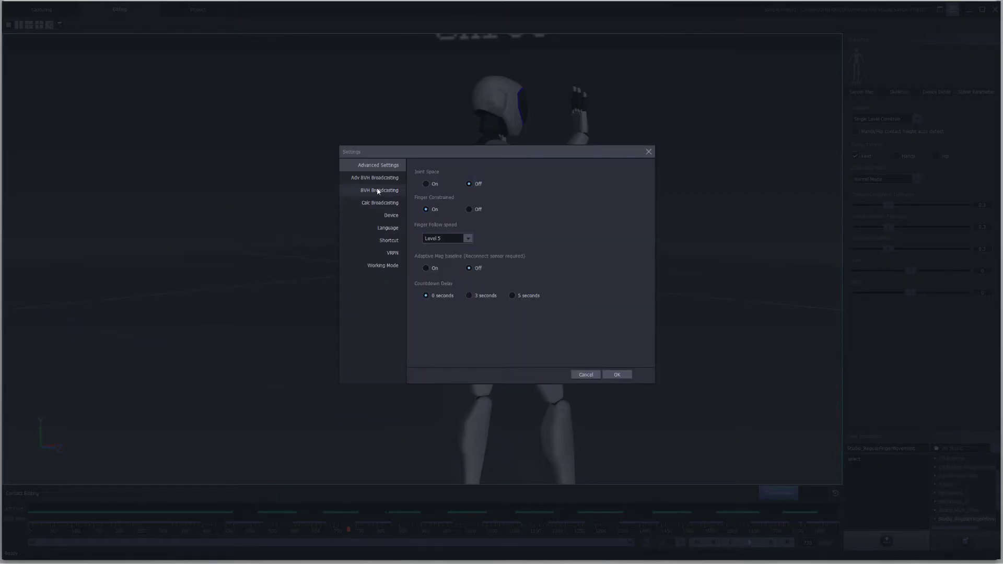
click(379, 191)
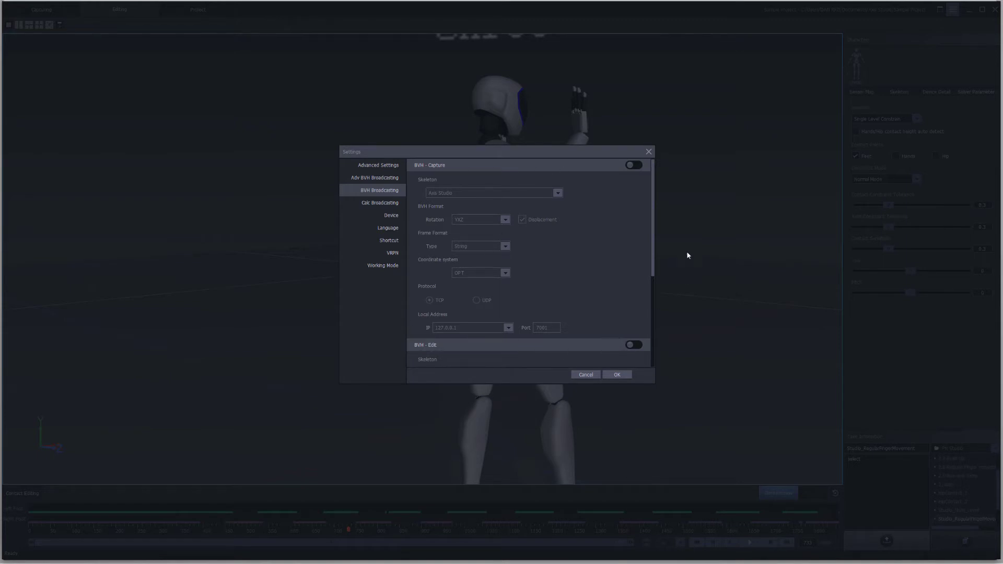
drag(652, 251, 642, 339)
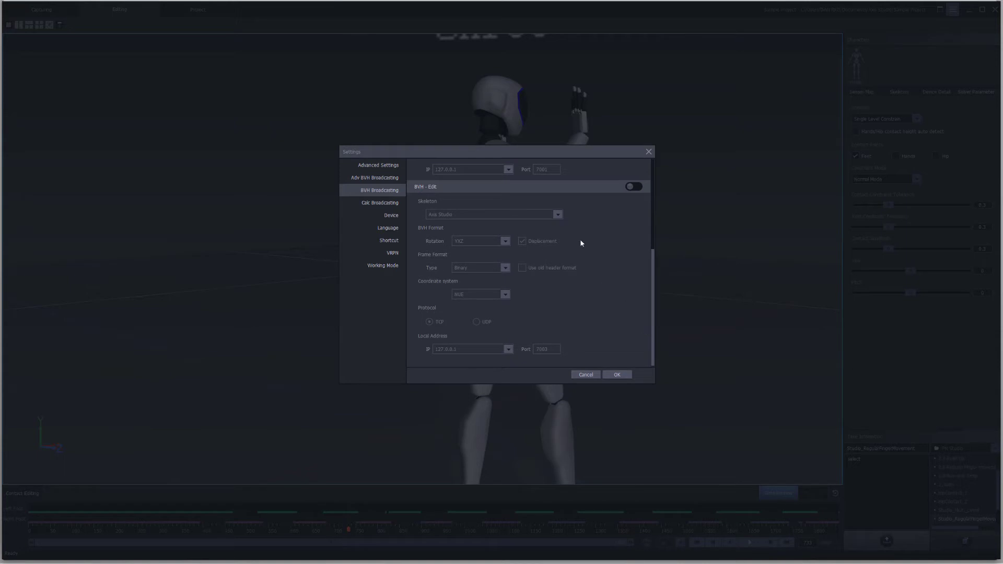
click(634, 188)
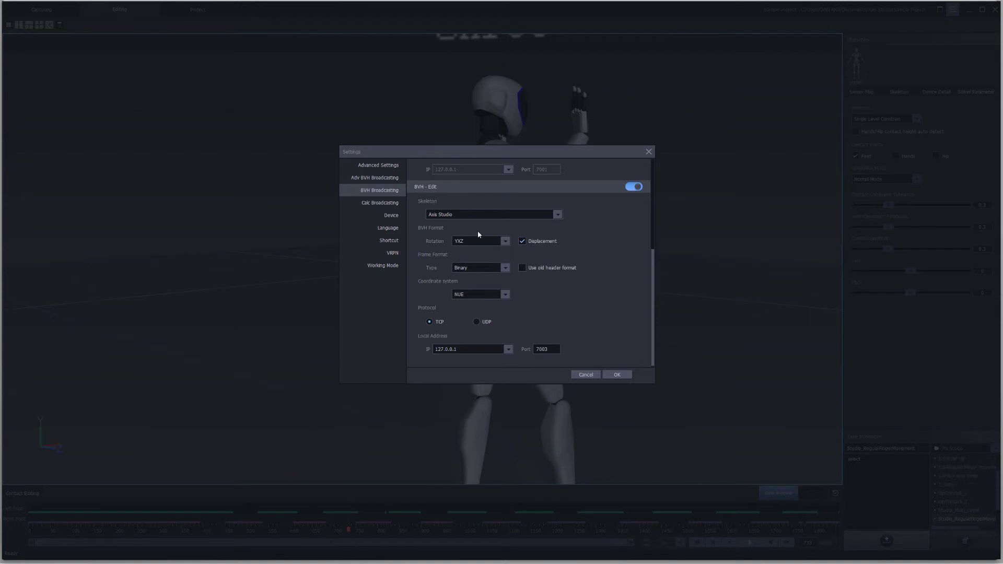
Step: Set the BVH - Edit skeleton to Axis Studio - Thumb Open and turn off Displacement
click(460, 215)
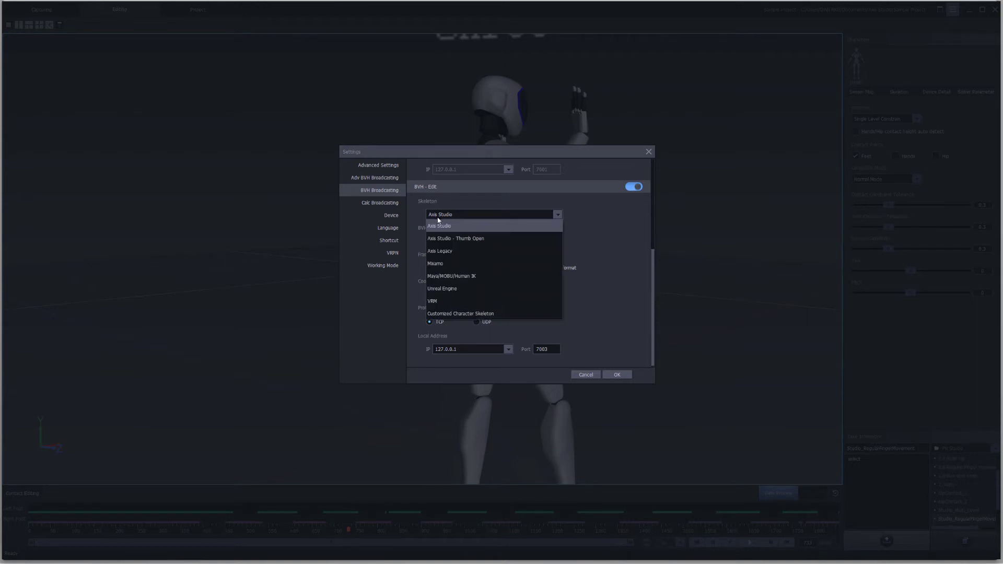
click(440, 226)
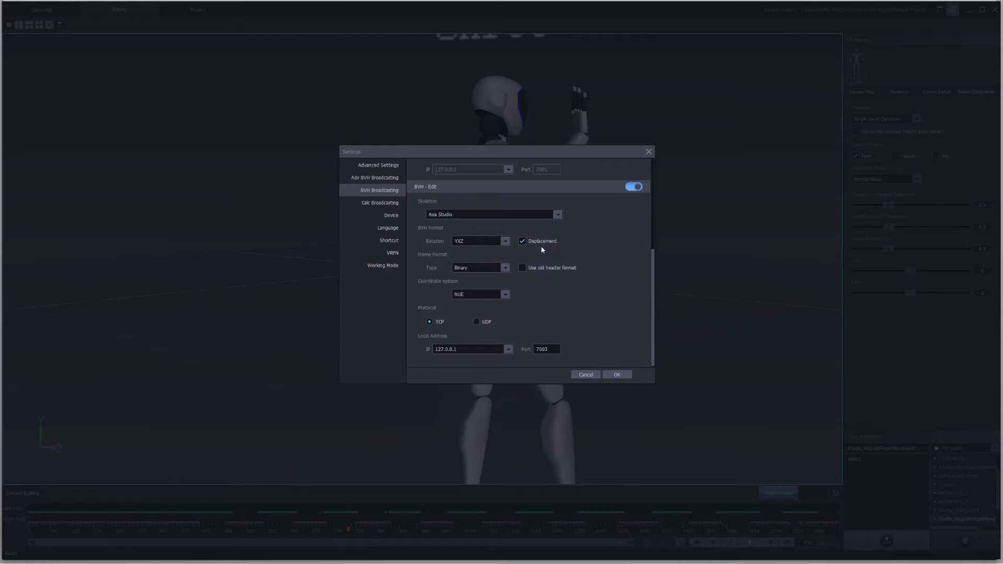
click(446, 214)
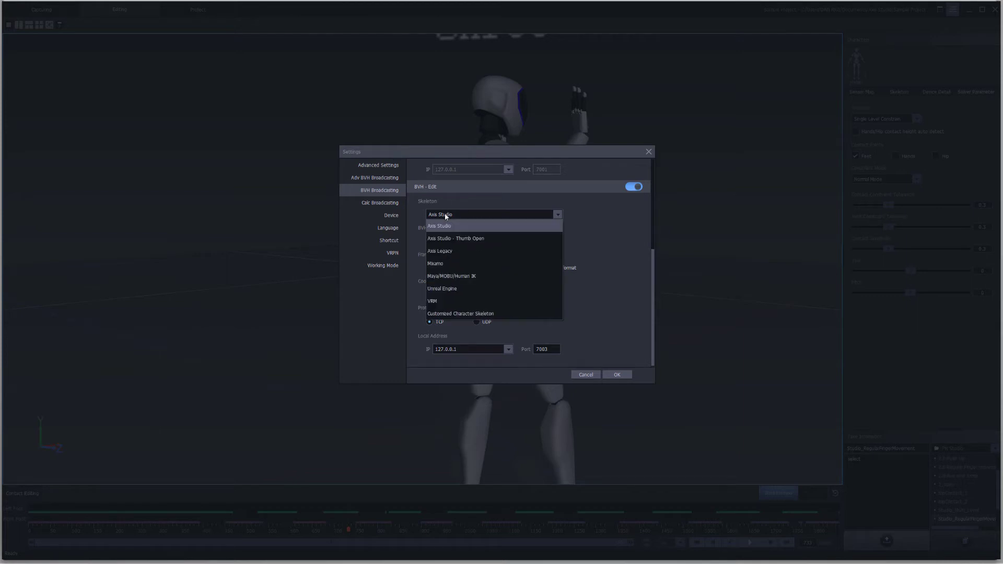
click(465, 239)
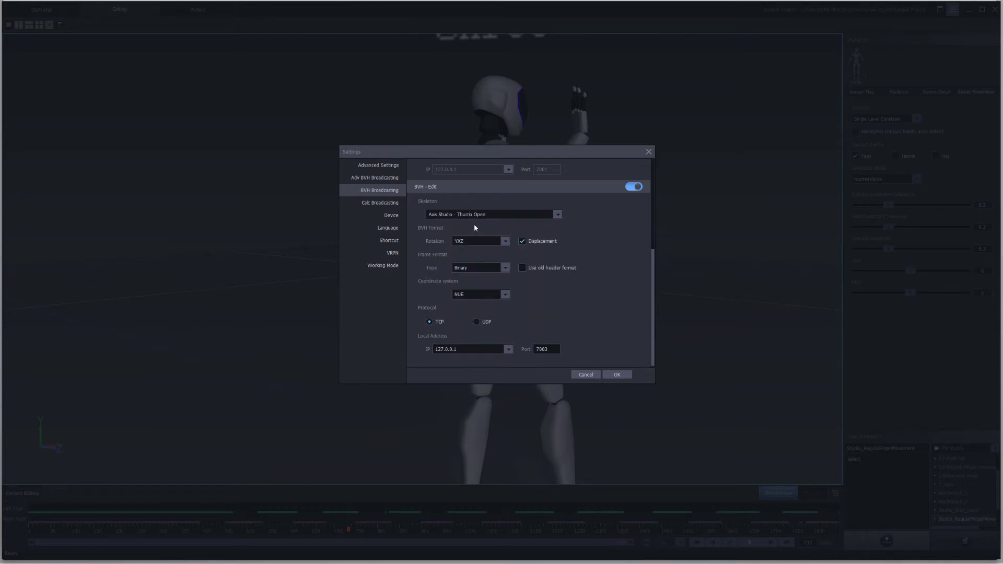
click(531, 243)
Step: Keep the local IP at 127.0.0.1, apply the settings, and play the take
click(441, 349)
click(453, 339)
click(617, 376)
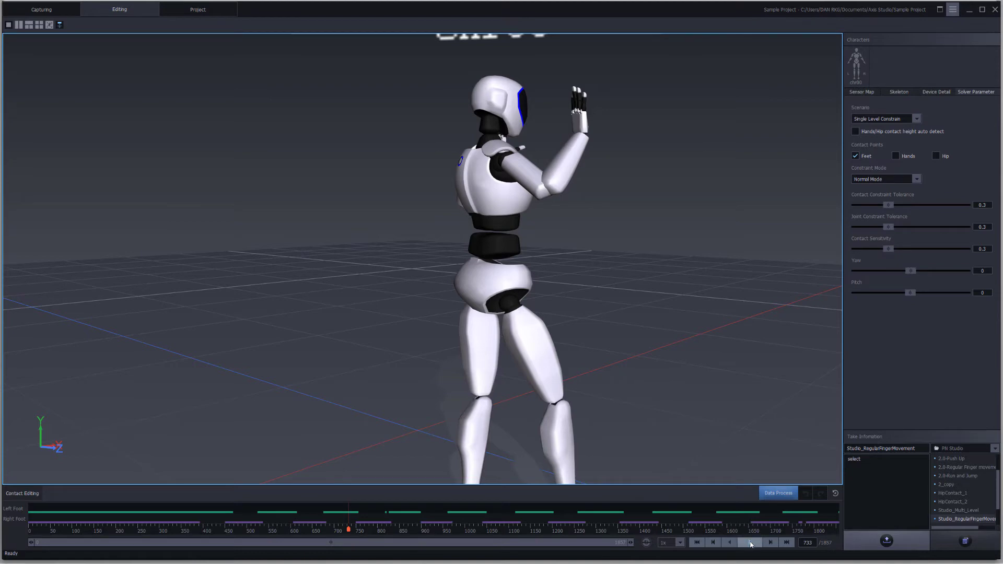
click(750, 542)
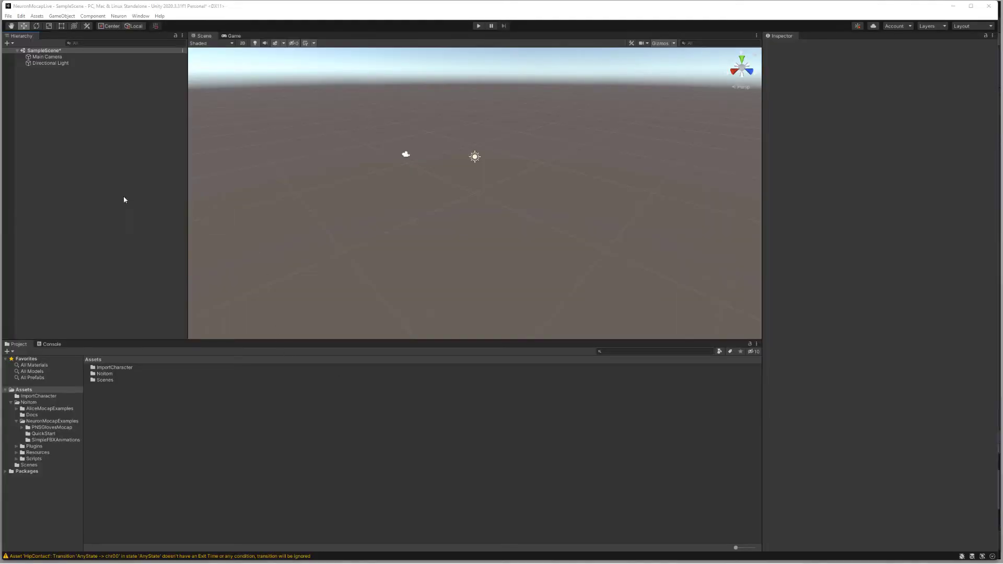
Step: Create an empty scene object named 'Neuron Source Manager'
right_click(67, 101)
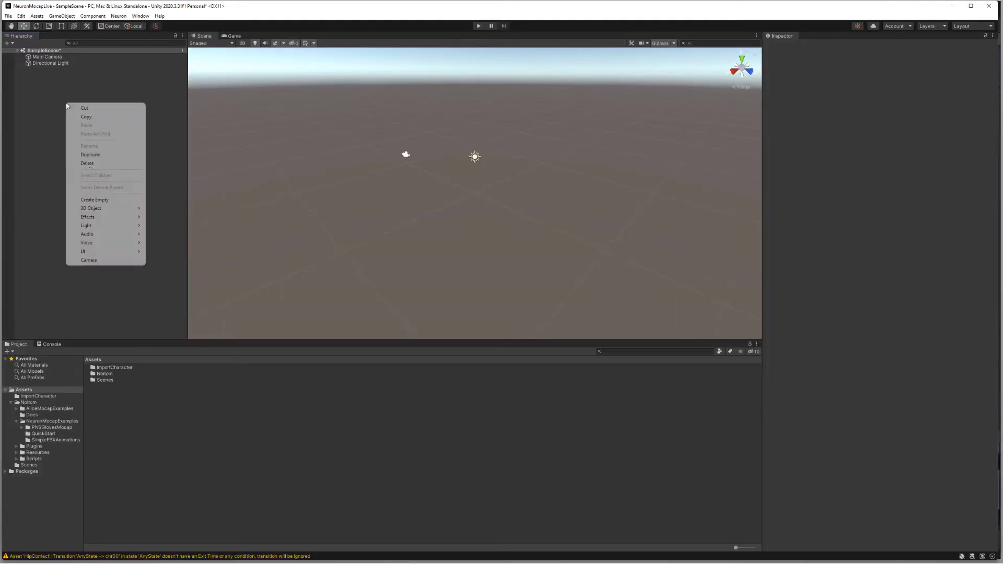
click(98, 200)
text(Neu)
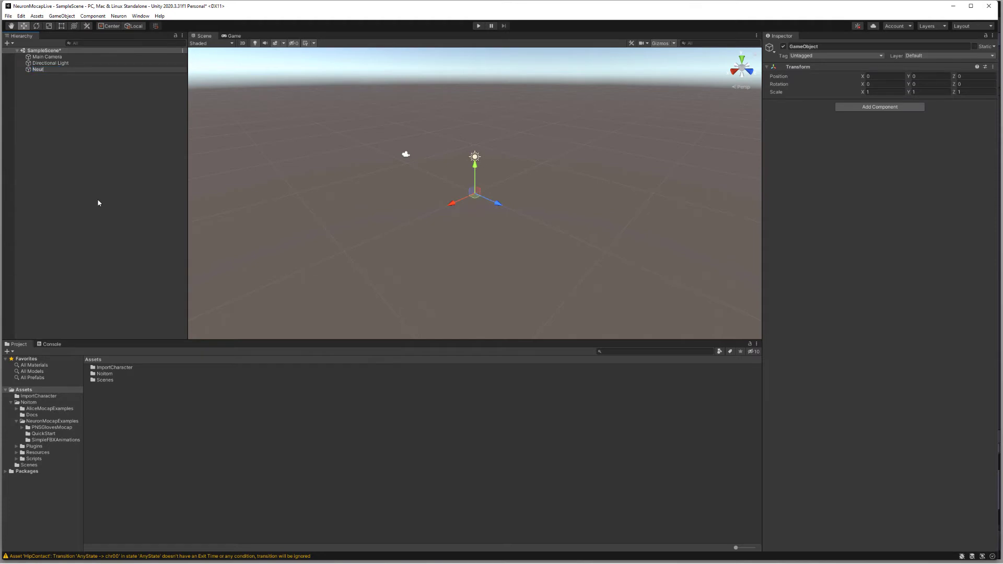
text(ron Source )
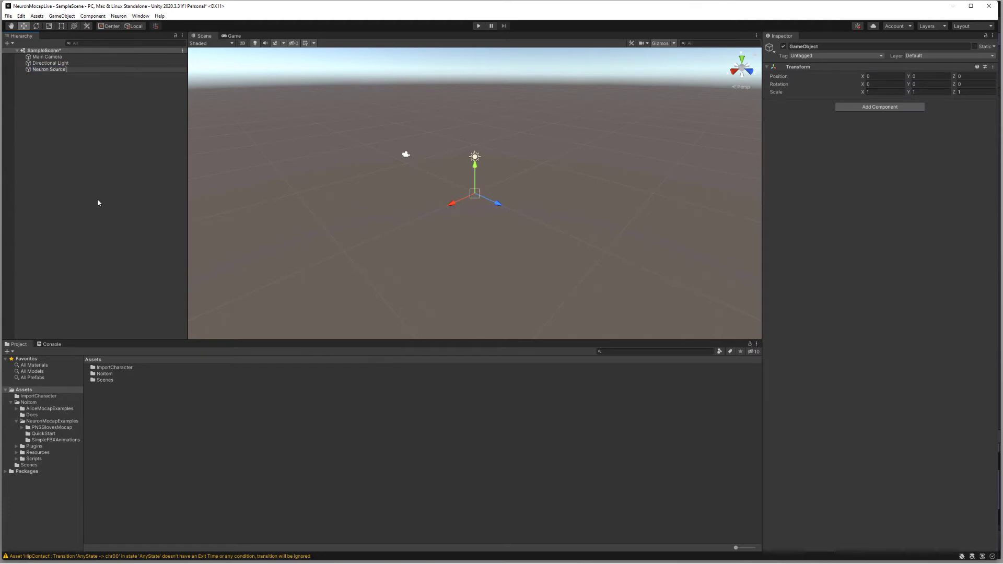
text(Manager)
key(Return)
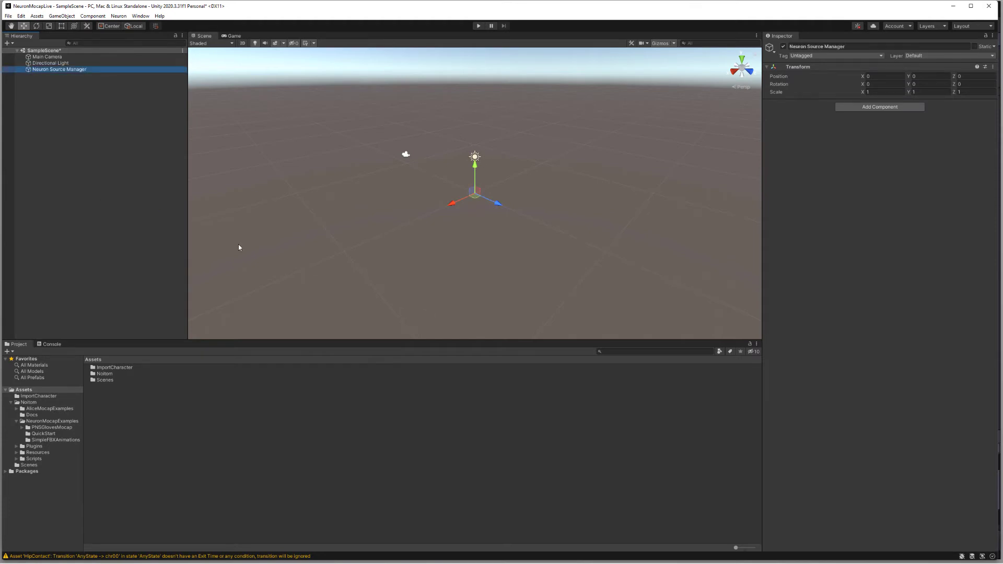
Step: Add the Neuron Source Manager component and confirm address 127.0.0.1 with TCP port 7003
click(883, 107)
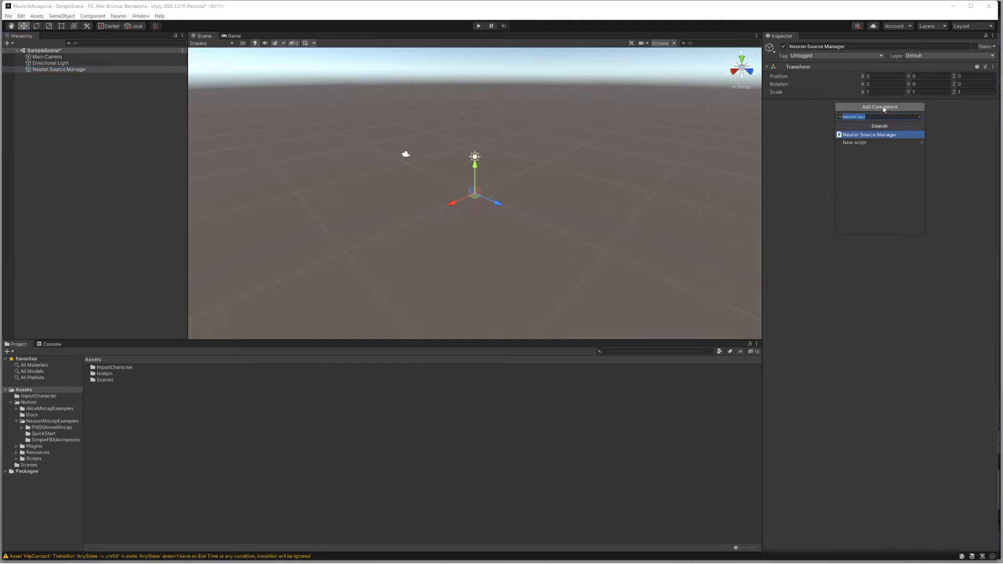
text(Neuron sour)
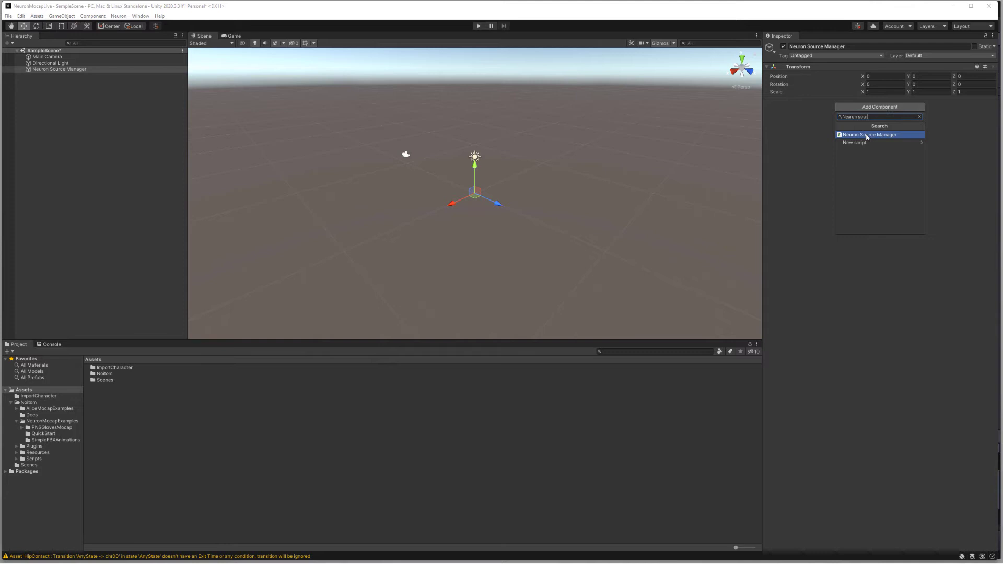
click(867, 135)
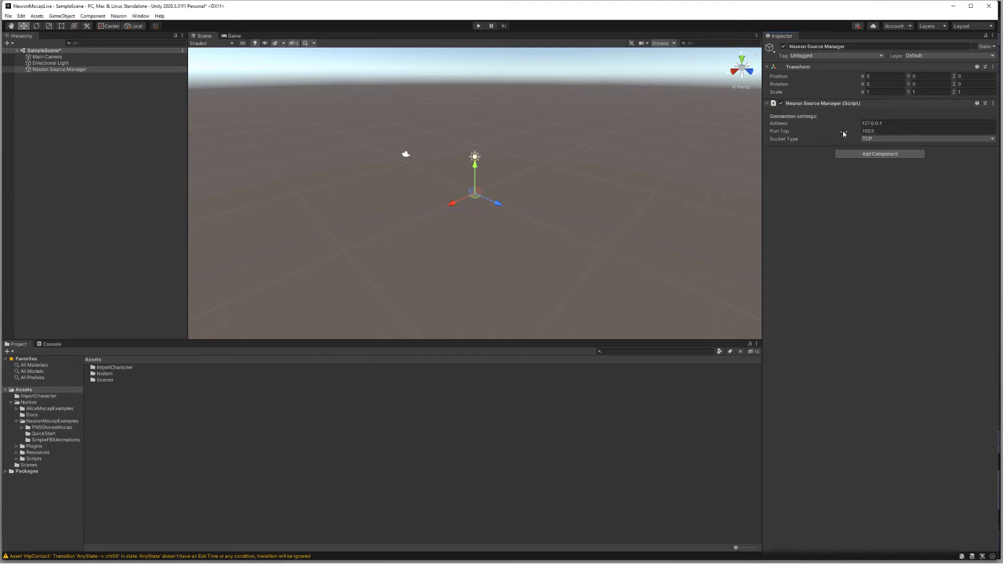
click(871, 124)
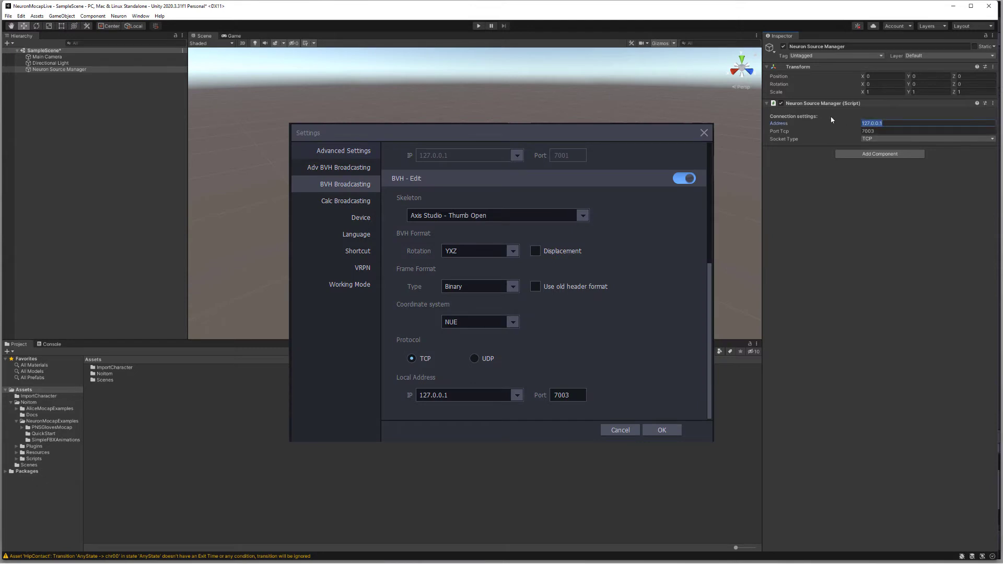
click(888, 131)
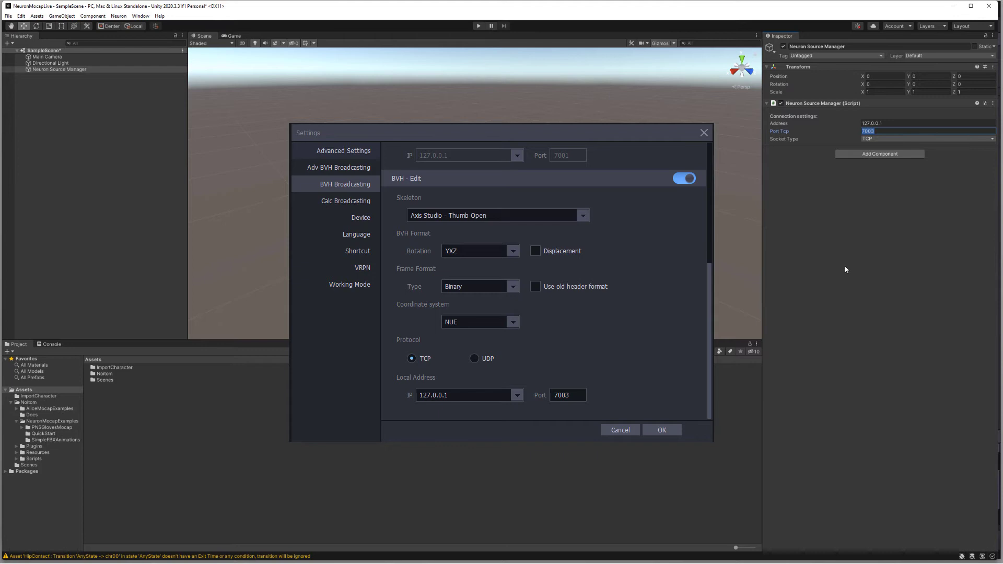
click(815, 268)
Step: In ImportCharacter, set Ch03_nonPBR's rig Animation Type to Humanoid and apply
click(106, 120)
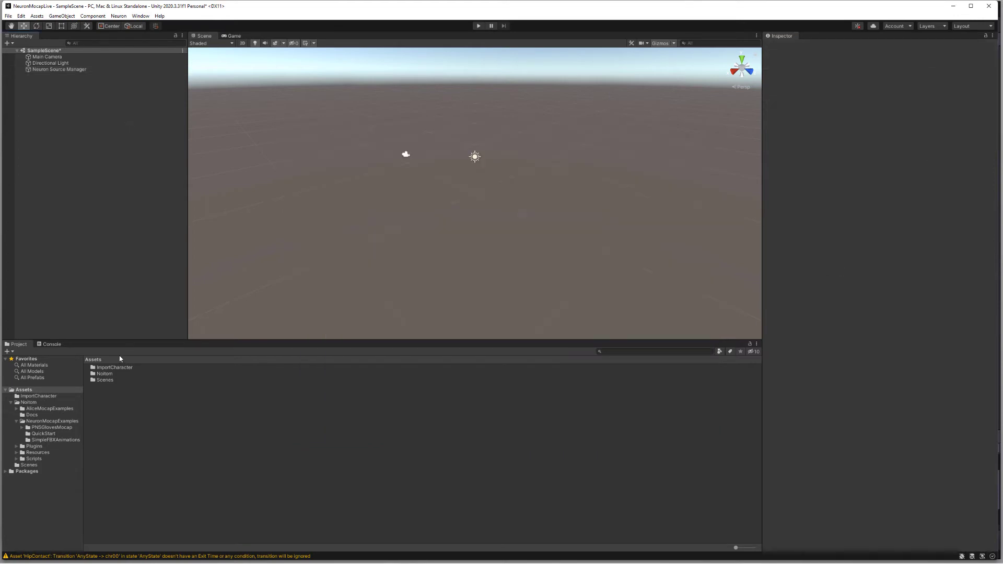
double_click(108, 367)
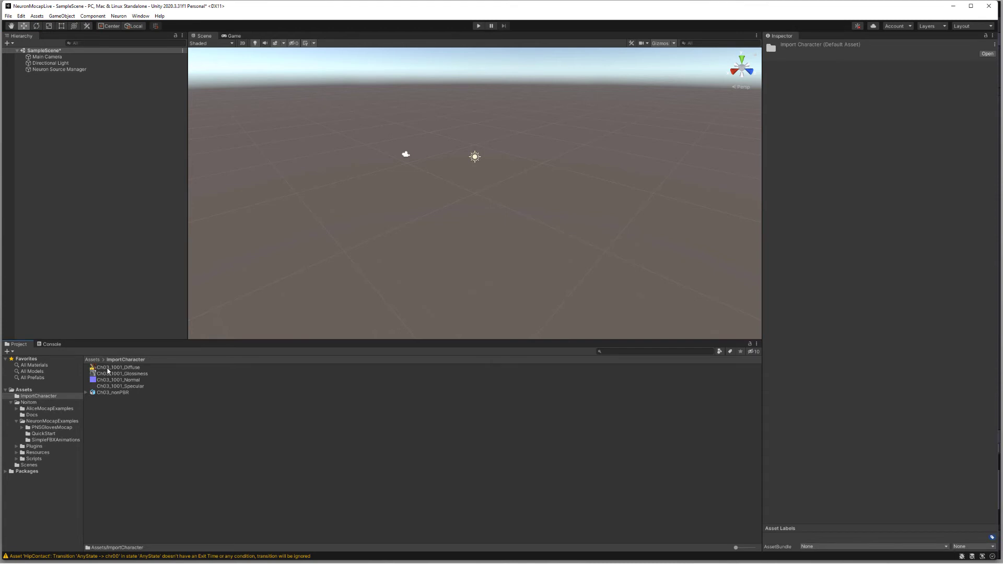
click(108, 421)
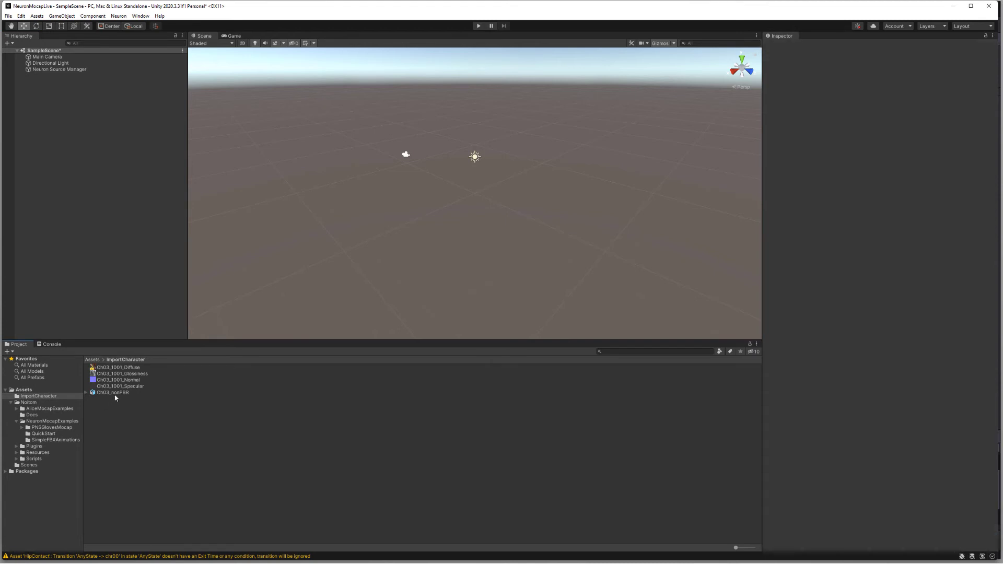
click(115, 395)
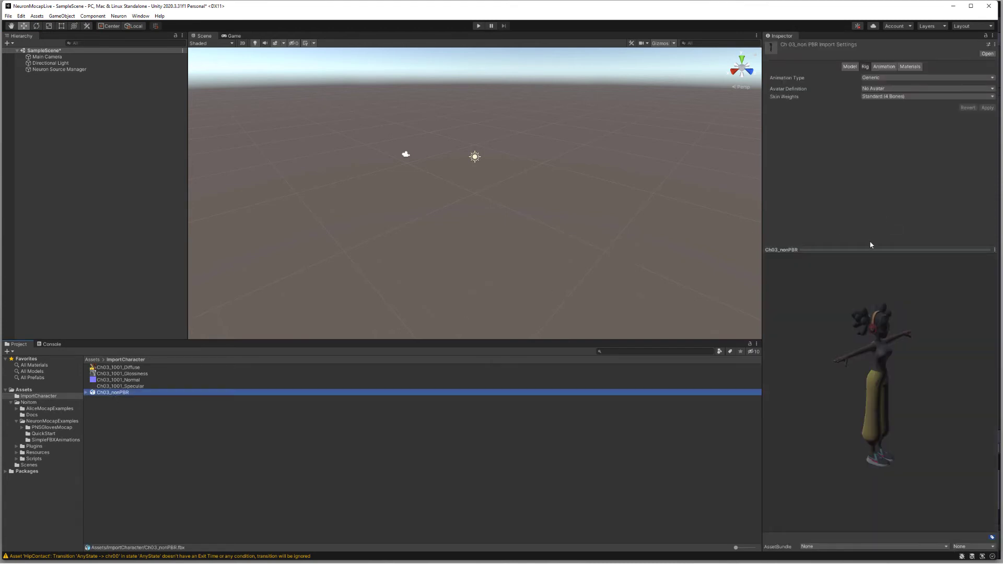
drag(865, 252, 871, 216)
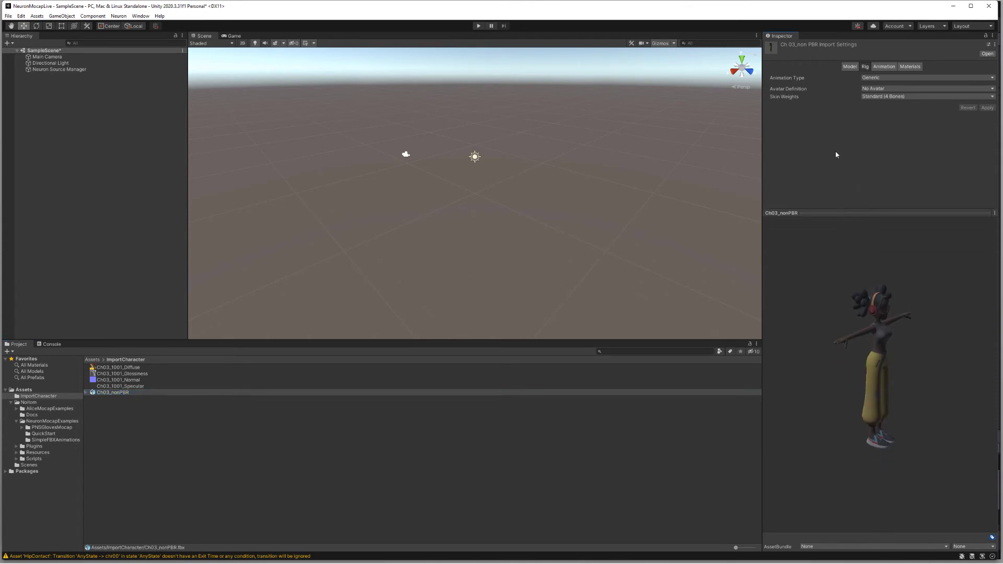
click(877, 78)
click(880, 114)
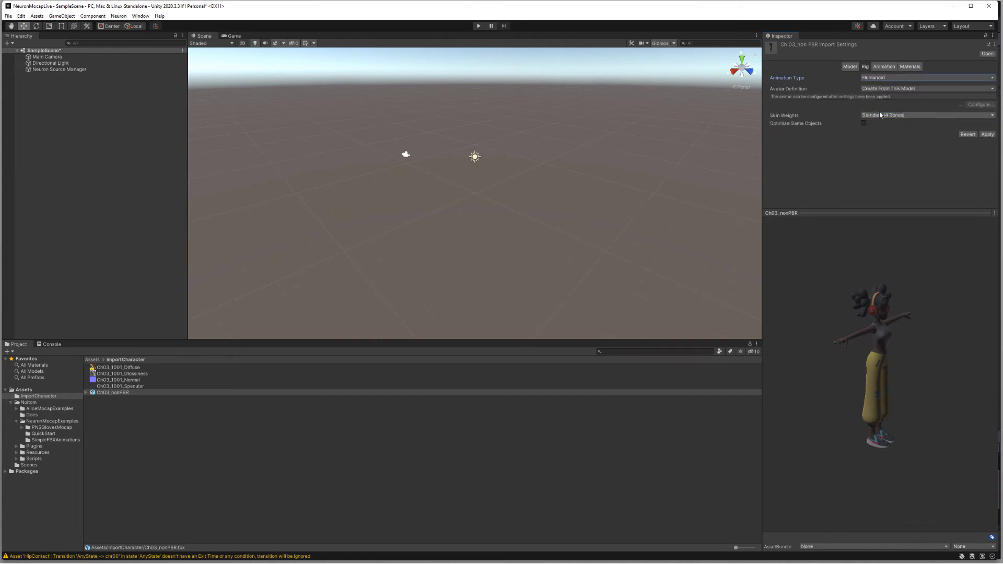
click(987, 135)
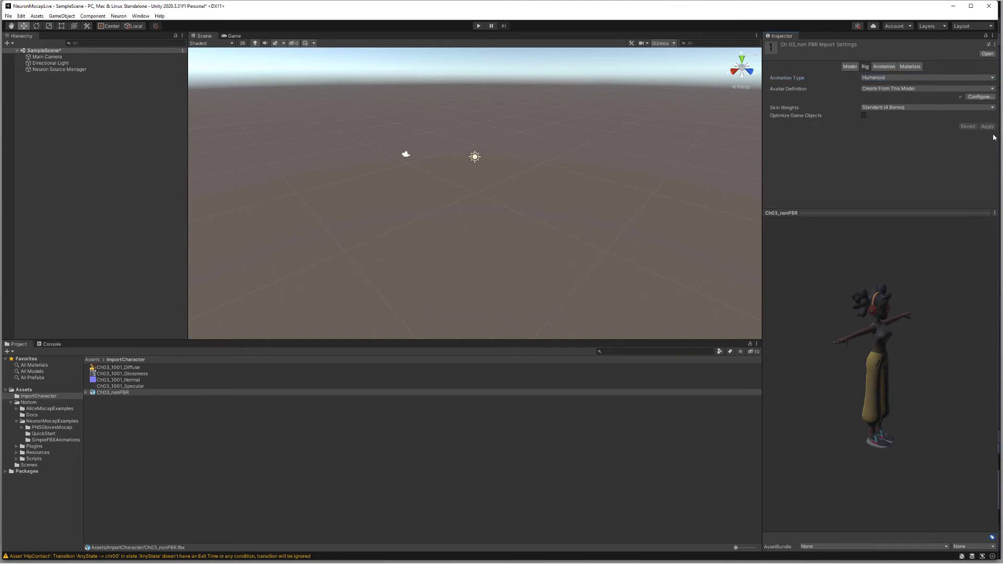
click(978, 97)
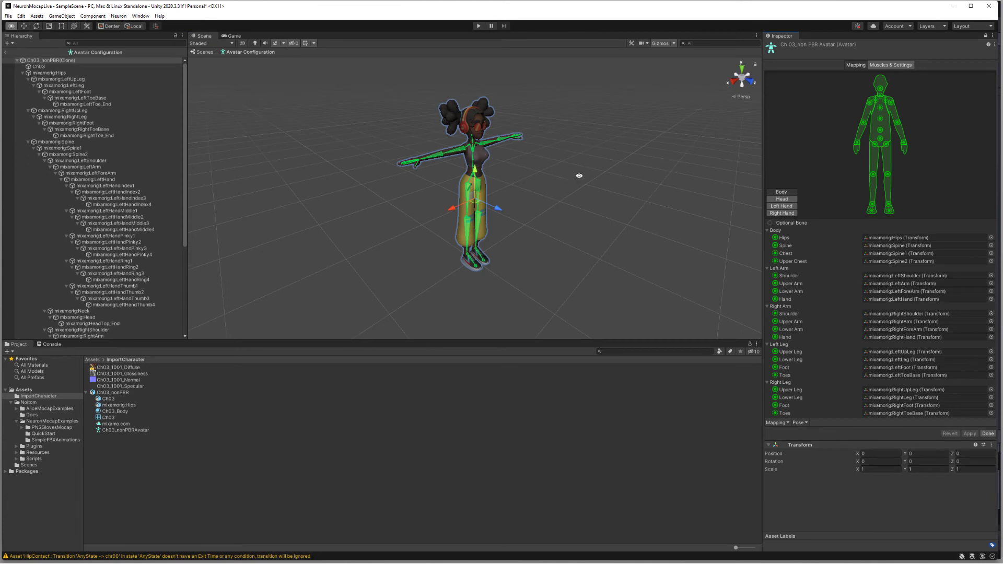
mouse_move(580, 174)
alt+mouse_down()
mouse_move(665, 197)
mouse_move(566, 185)
mouse_move(574, 187)
alt+mouse_up()
scroll(665, 197, up, 3)
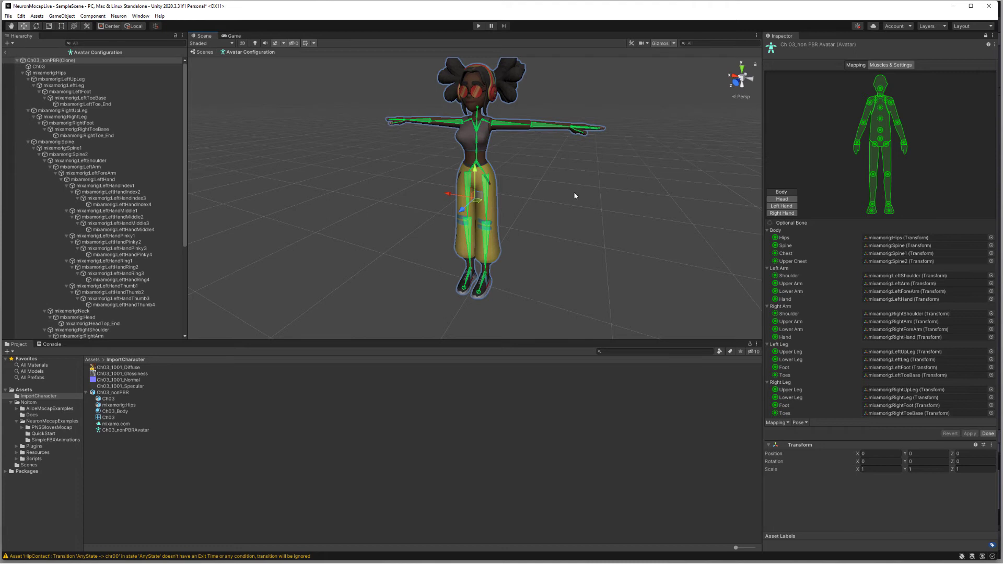
click(987, 433)
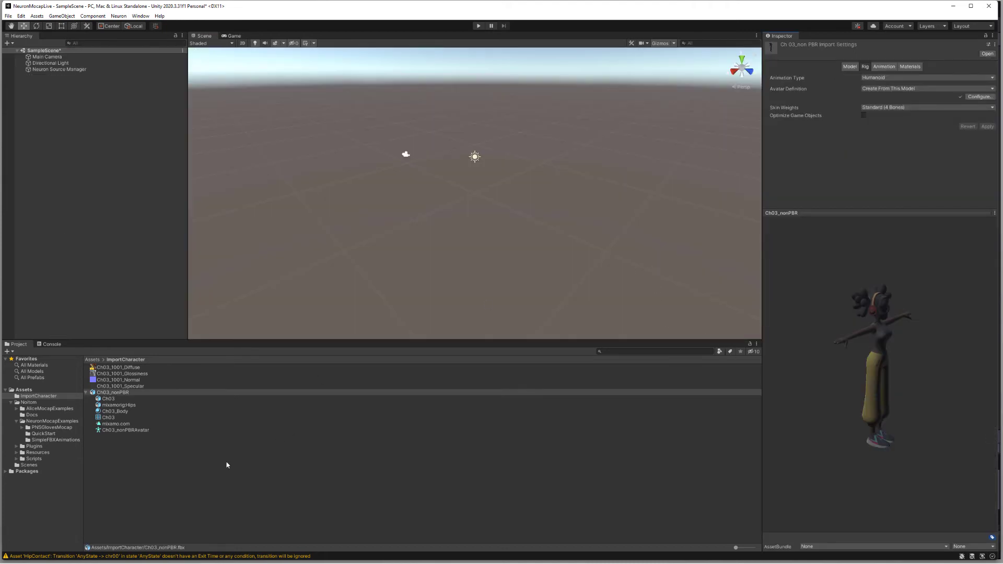
click(226, 463)
Step: Drag the Ch03_nonPBR model into the scene Hierarchy and view it up close
click(85, 392)
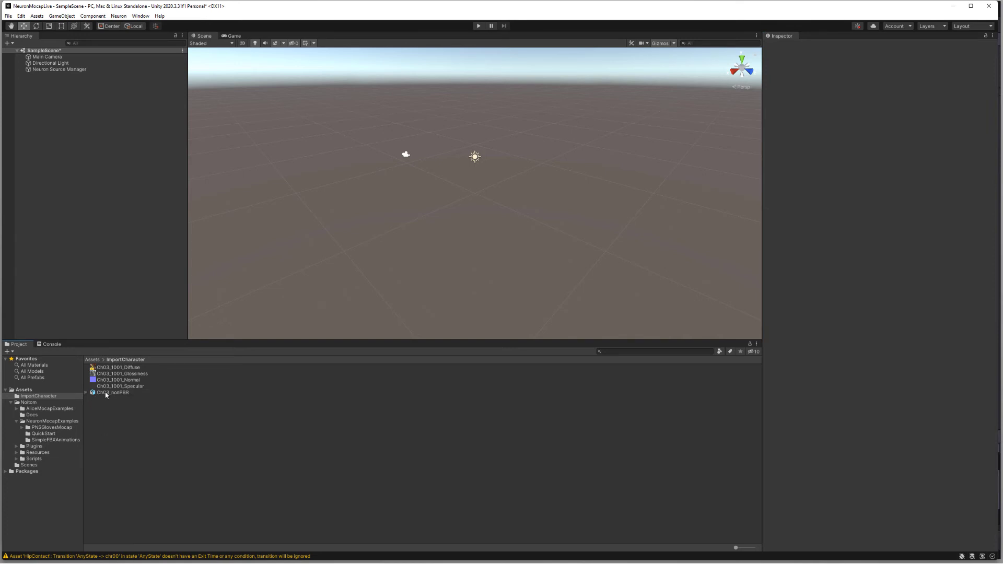
drag(107, 393, 52, 142)
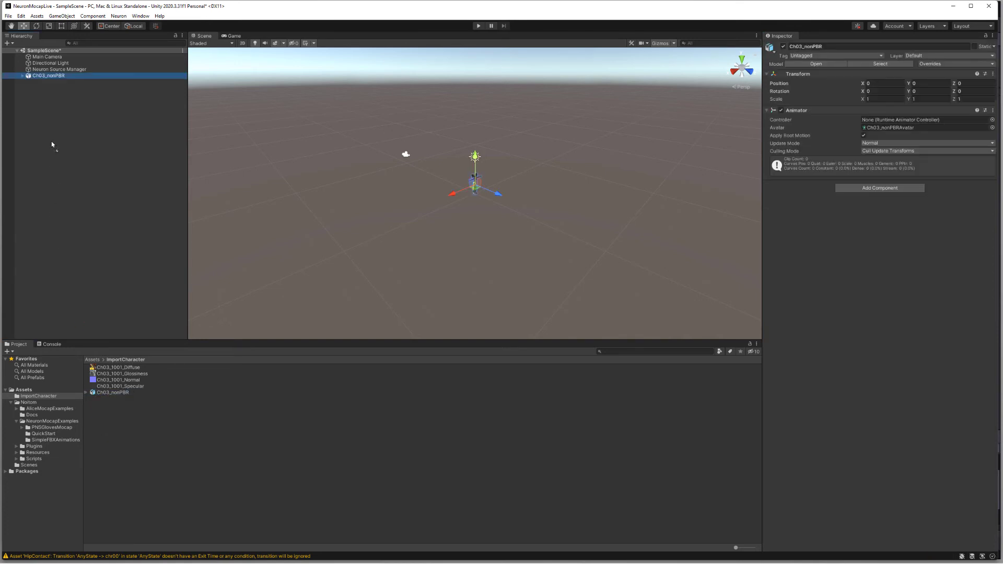
click(51, 141)
scroll(421, 177, up, 5)
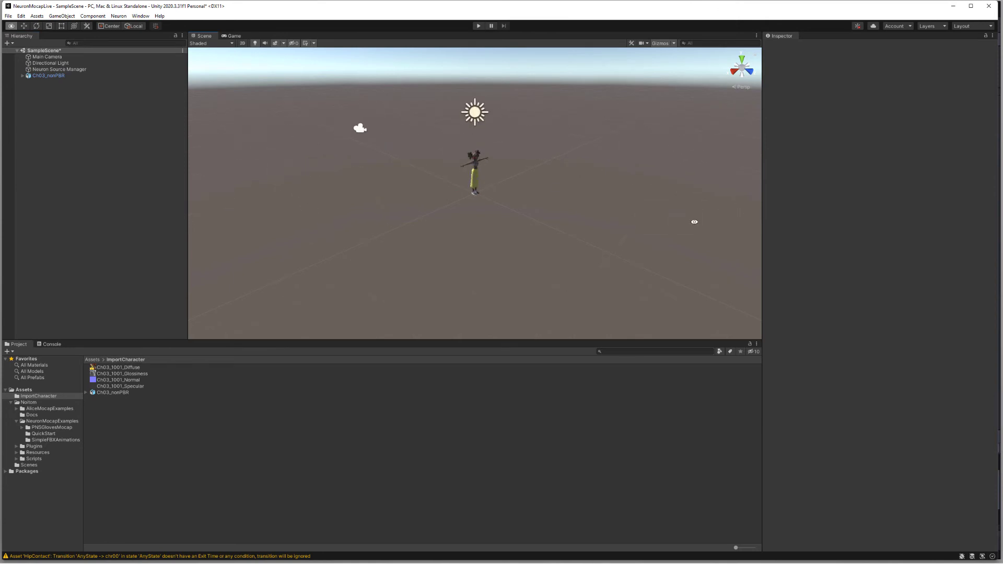
alt+drag(561, 177, 548, 197)
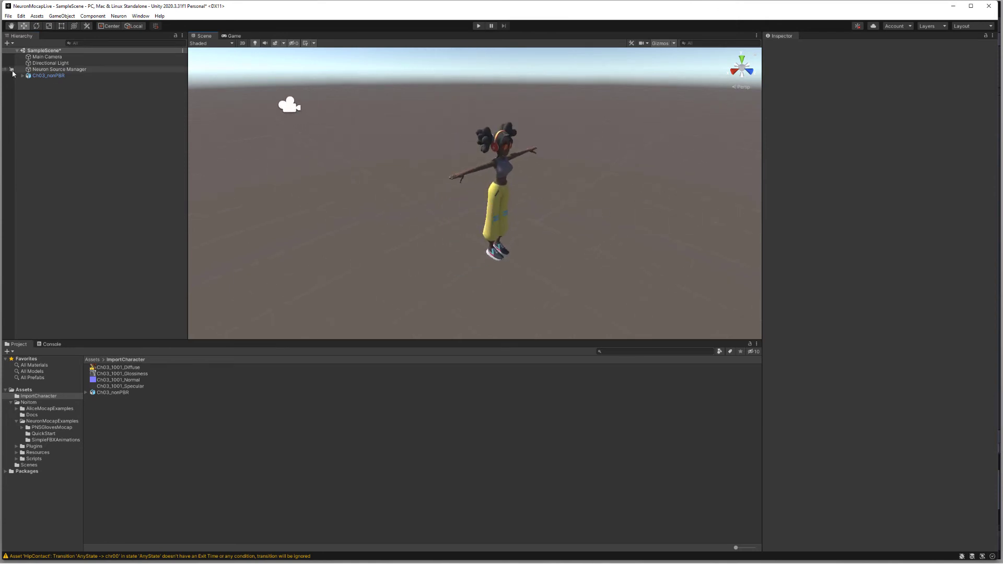
Step: Select Ch03_nonPBR and search Add Component for 'neuron'
click(42, 77)
click(863, 189)
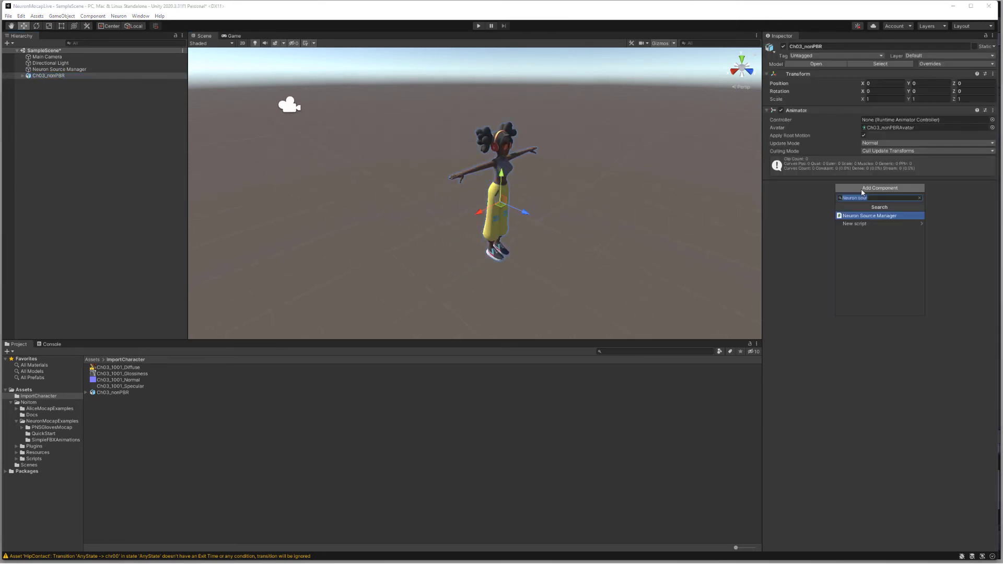
text(neuron)
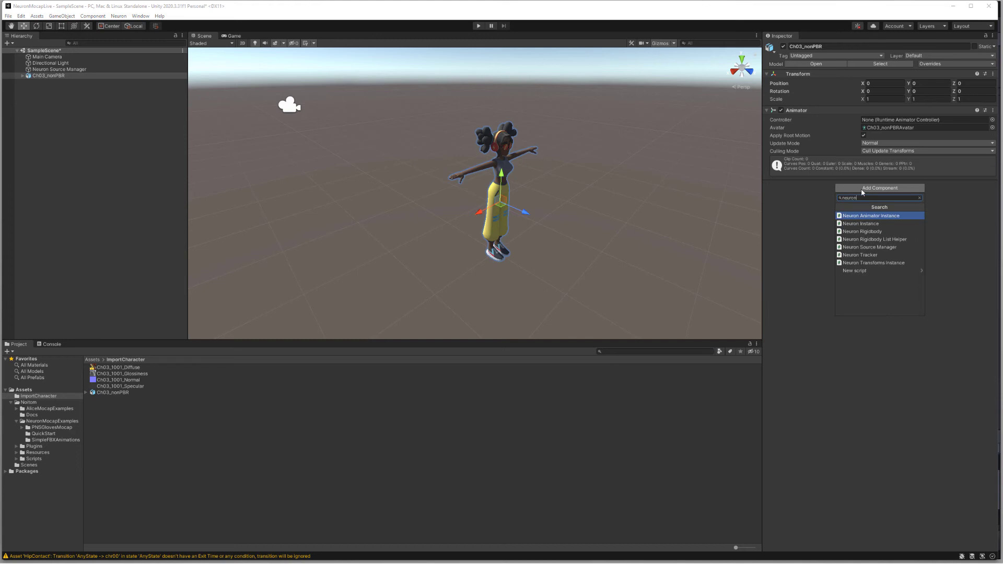
Step: Add Neuron Transforms Instance and bind the character's bones into its transforms list
click(877, 263)
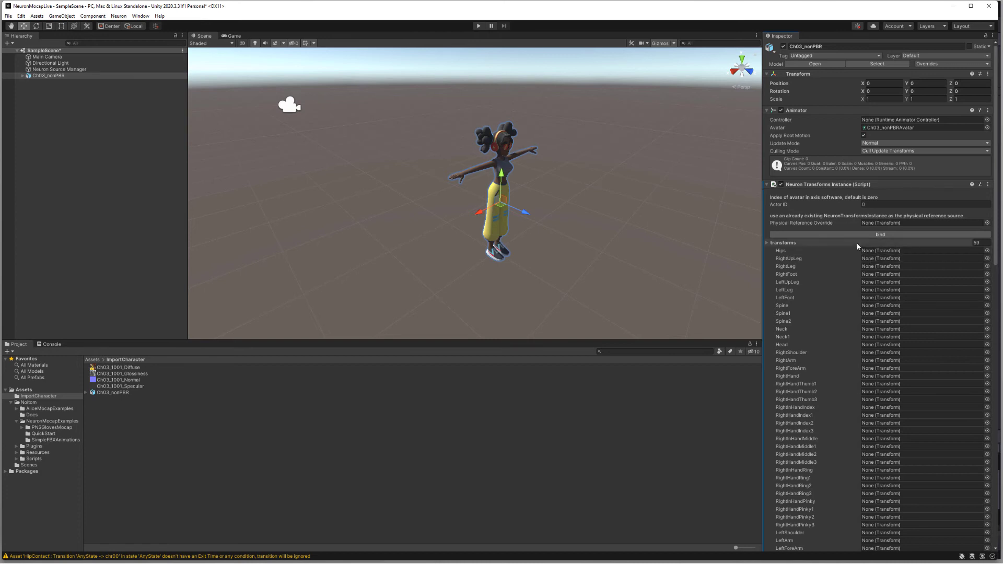
click(870, 235)
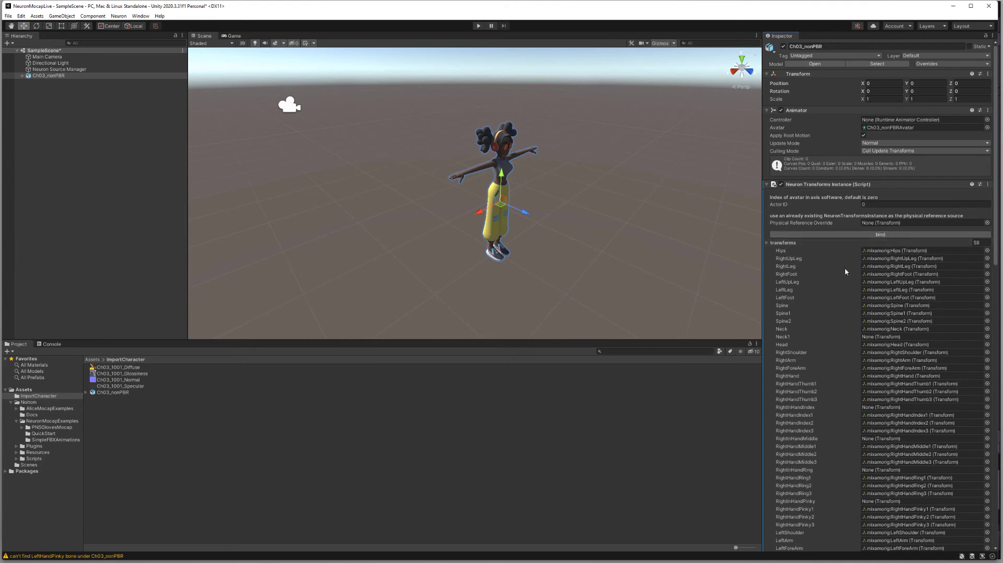
click(987, 251)
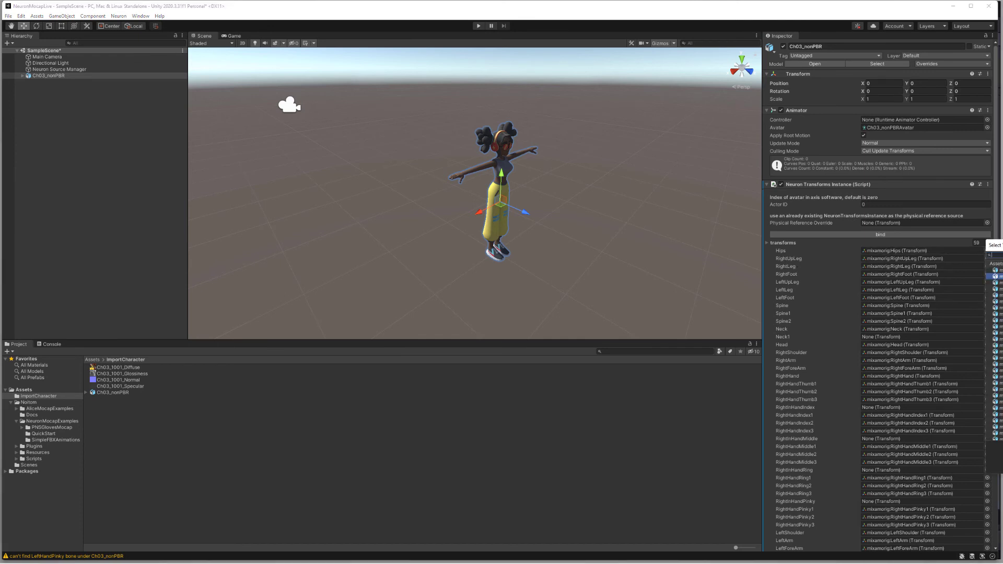
drag(993, 245, 686, 217)
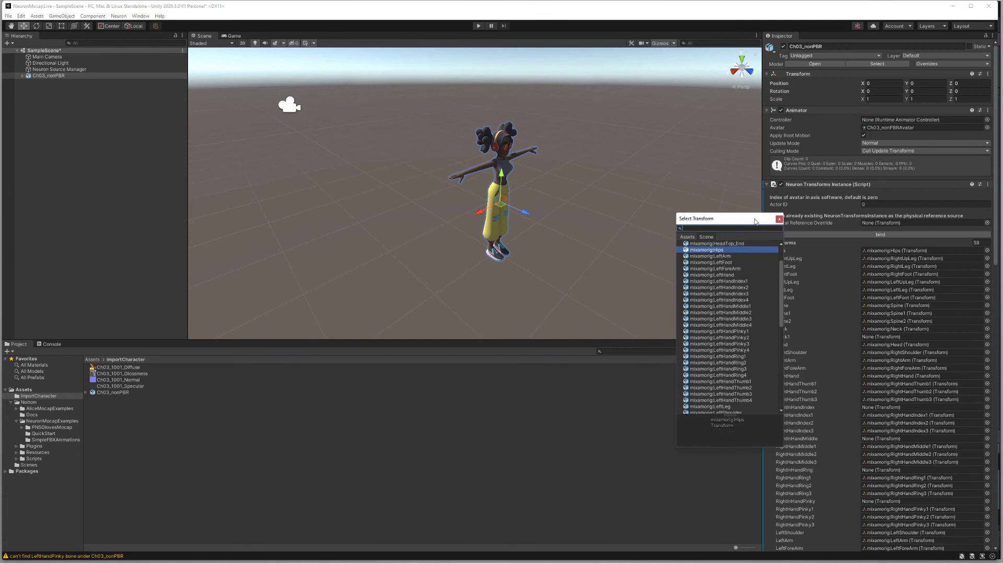
click(778, 221)
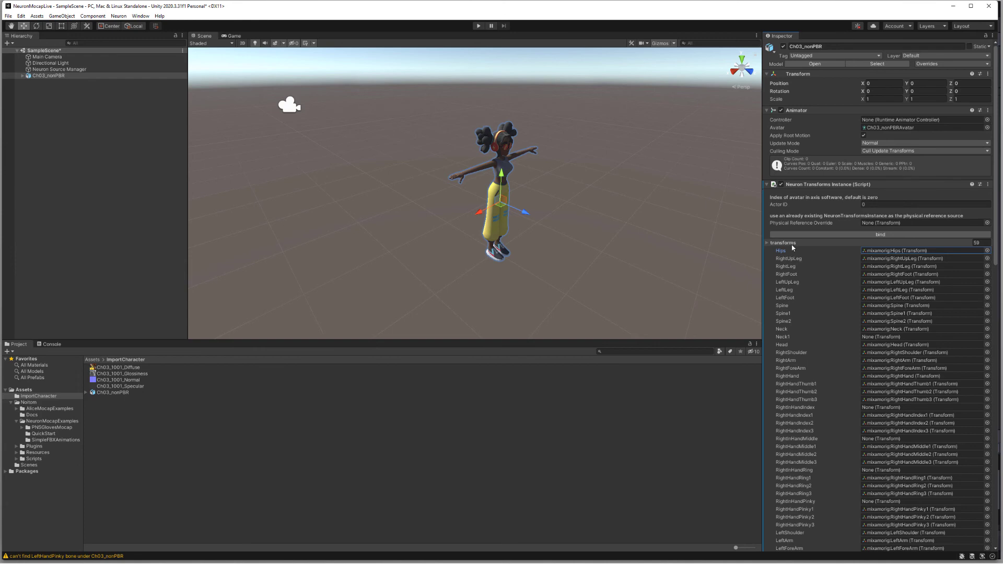
Step: Scroll through the 59 bound mixamorig transforms and confirm Actor ID is 0
drag(995, 248, 982, 486)
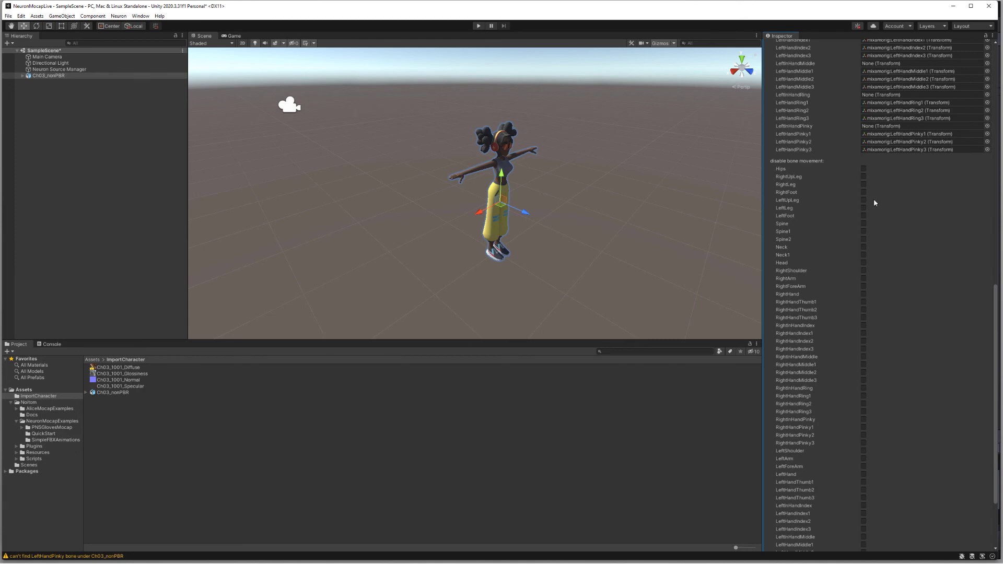
drag(997, 302, 996, 52)
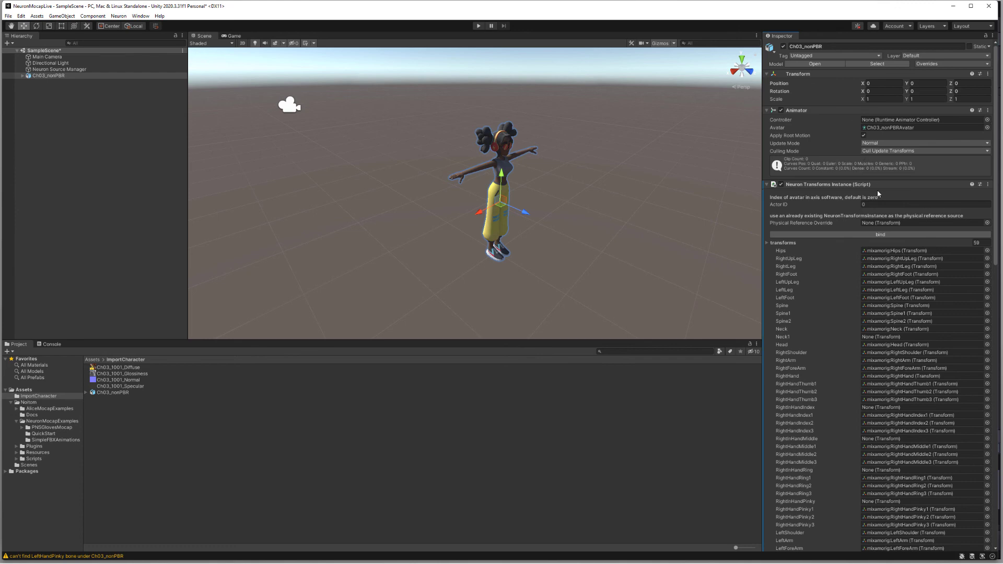
click(828, 237)
Step: Parent Ch03_nonPBR under Neuron Source Manager, select the manager, and enter play mode
click(44, 77)
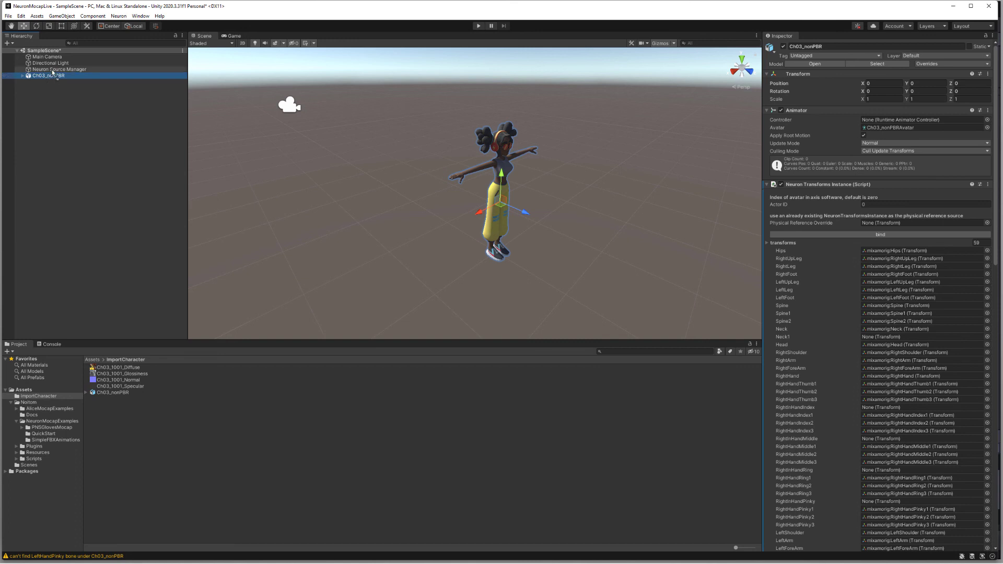
drag(52, 73, 52, 72)
click(52, 70)
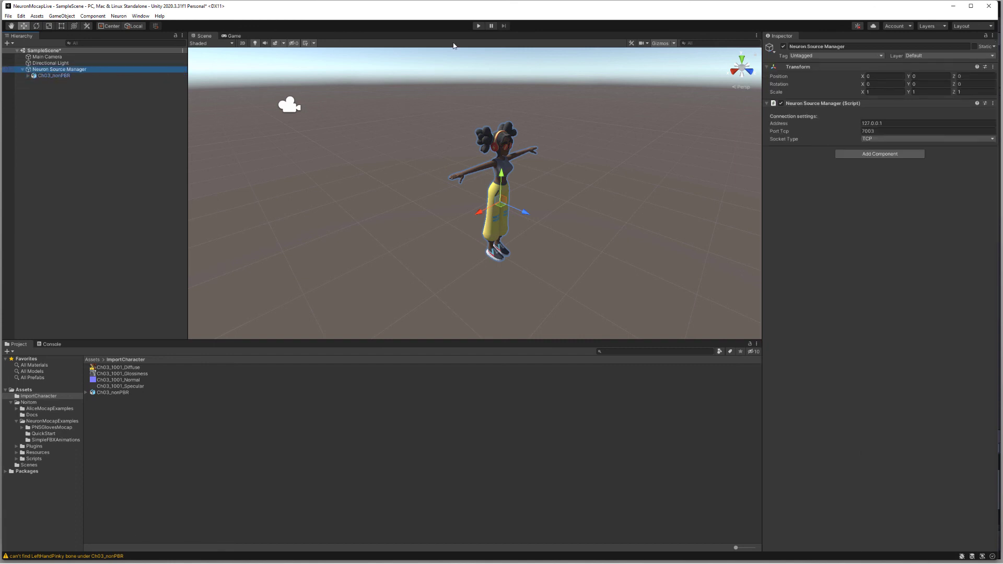
click(478, 26)
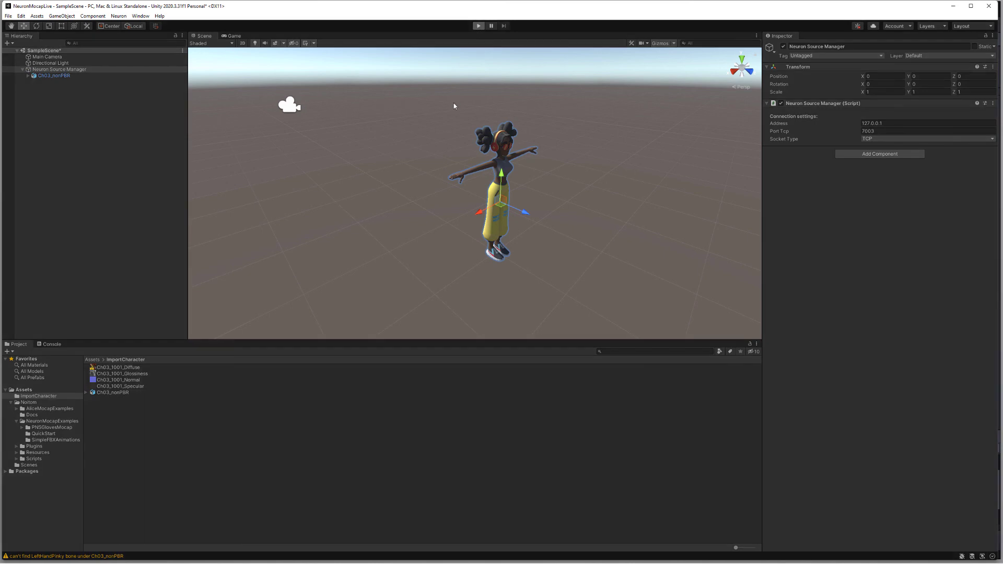
Step: View the Ch03_nonPBR character level-on in the Scene view, deselected, mirroring the streamed chr00 motion
click(204, 35)
alt+drag(443, 161, 681, 145)
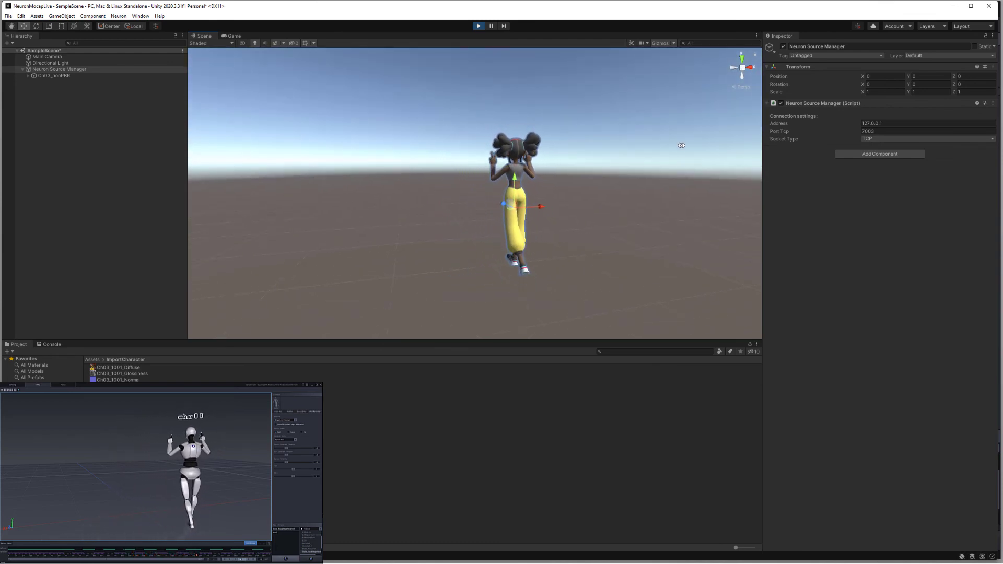
click(682, 145)
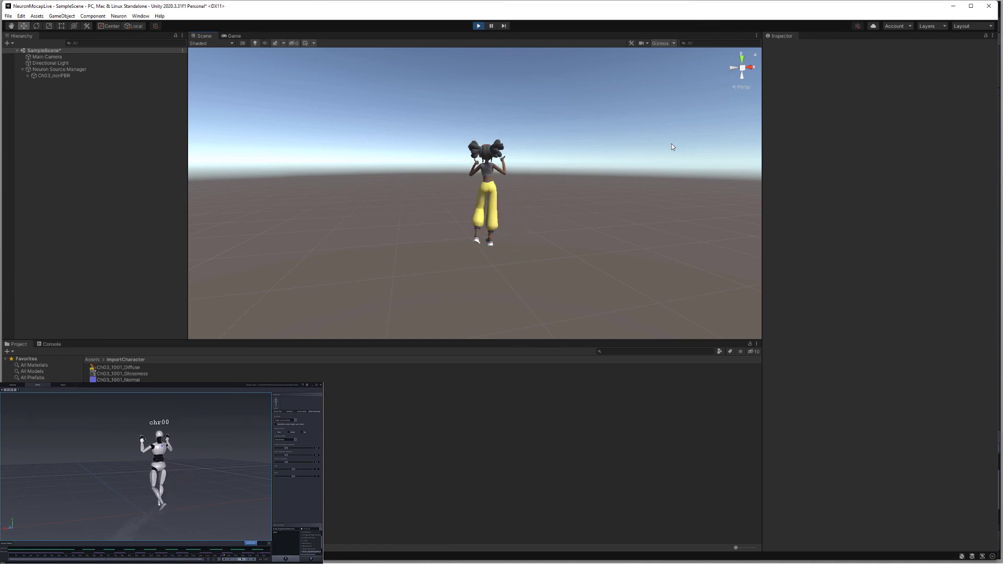